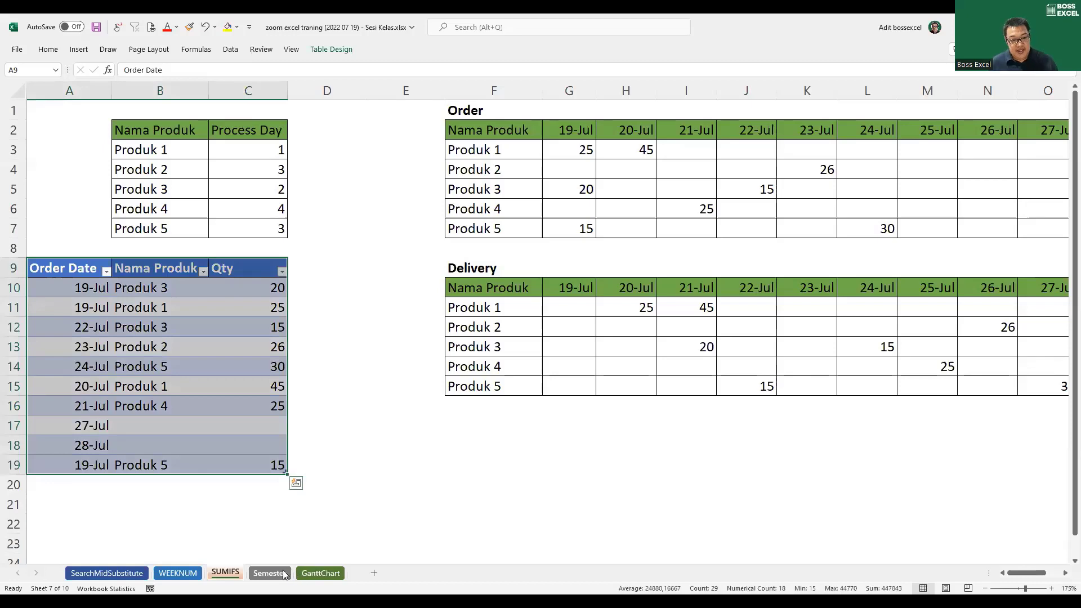
Open the Semester sheet and highlight the Tanggal dates in column B to show the sales data.
click(281, 573)
scroll(489, 330, down, 1)
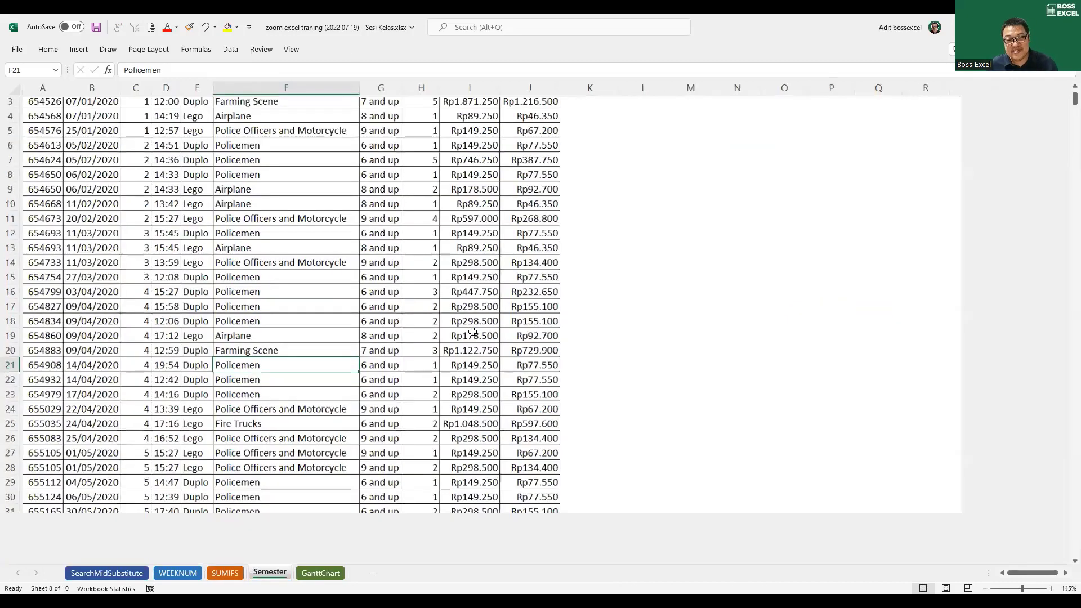
scroll(473, 338, down, 1)
scroll(473, 344, up, 3)
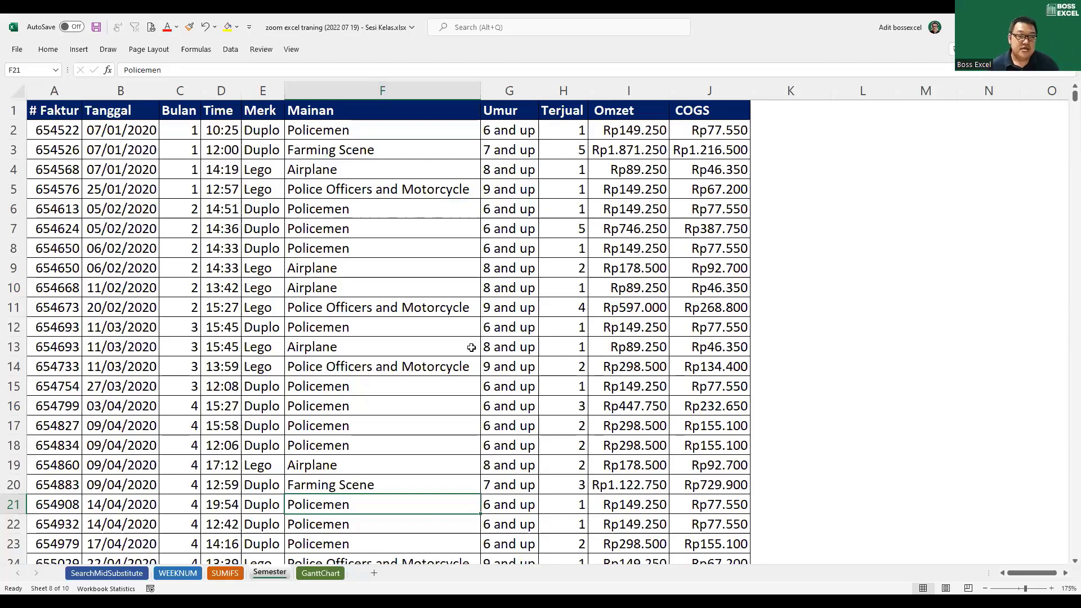
drag(98, 130, 108, 481)
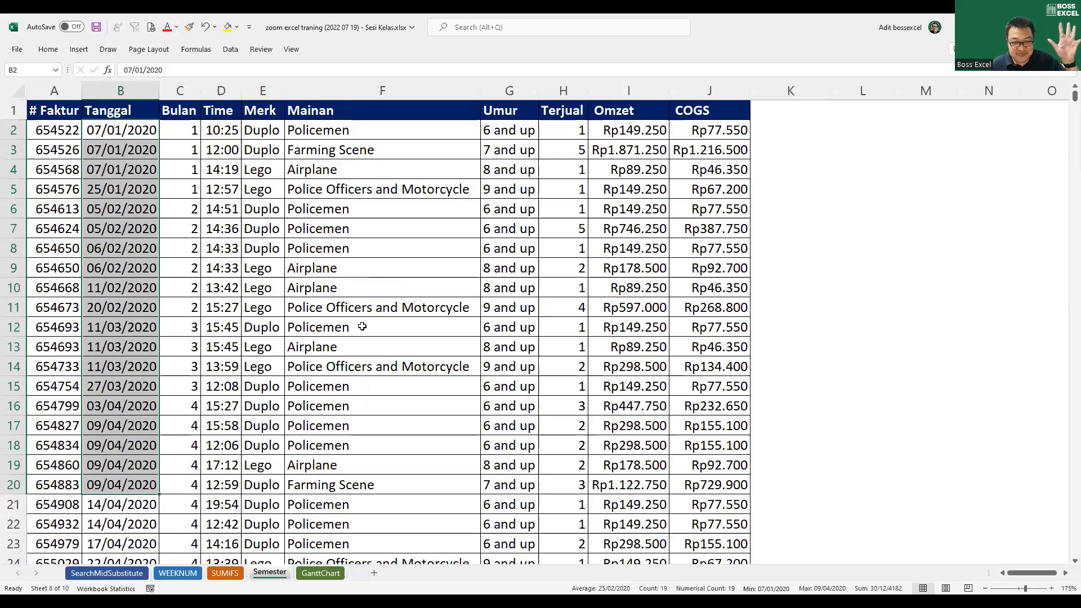
click(406, 307)
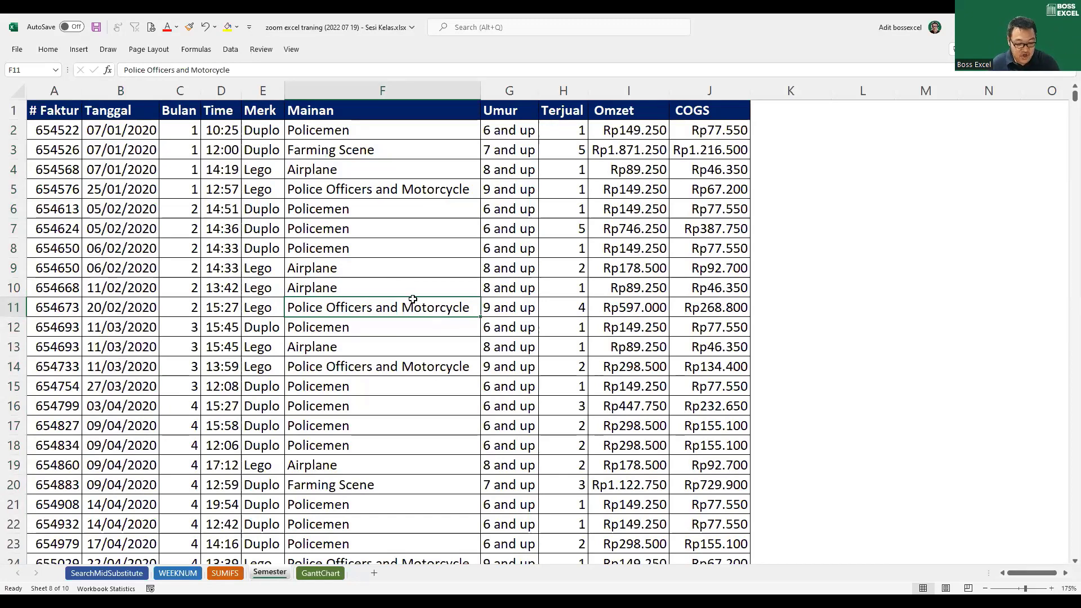
key(alt)
key(n)
key(v)
key(t)
key(Return)
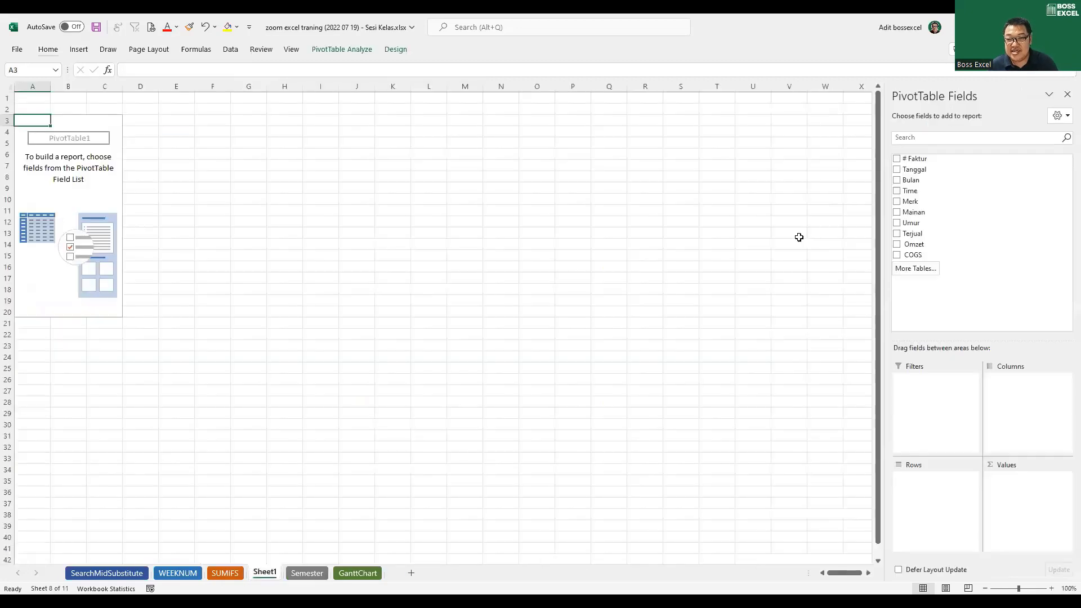
right_click(270, 578)
click(328, 434)
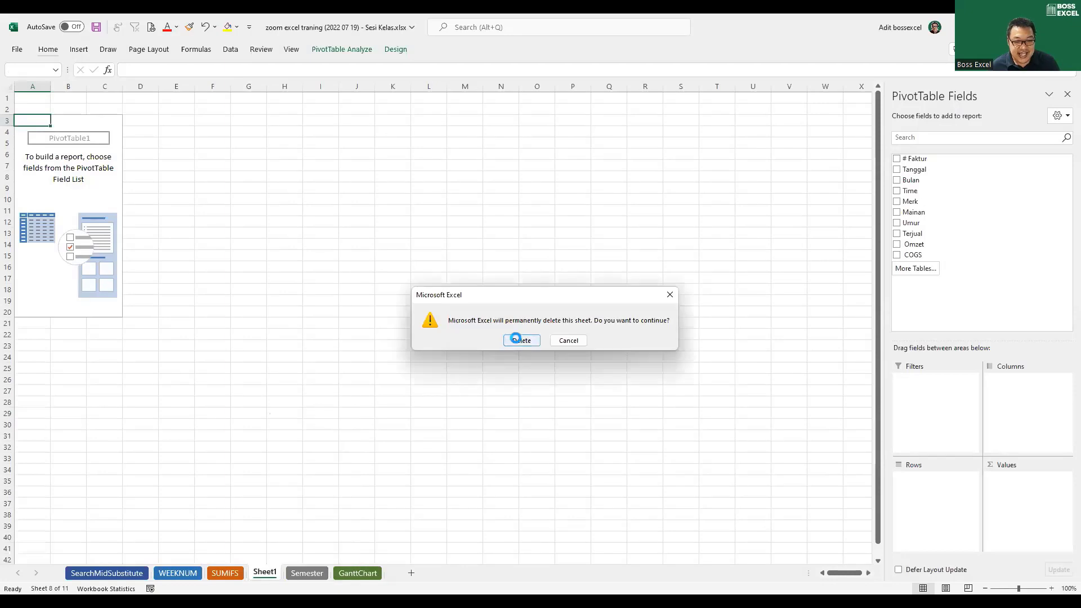
click(515, 337)
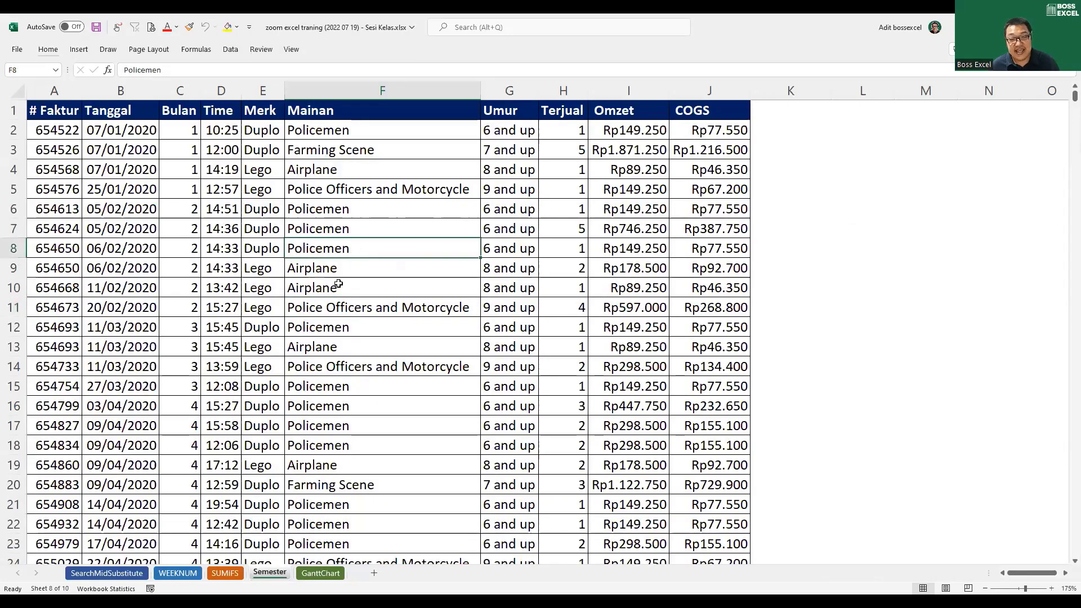
Enter the note 'alt, N, V, T, enter' in cell L6 beside the sales table.
click(804, 207)
click(856, 209)
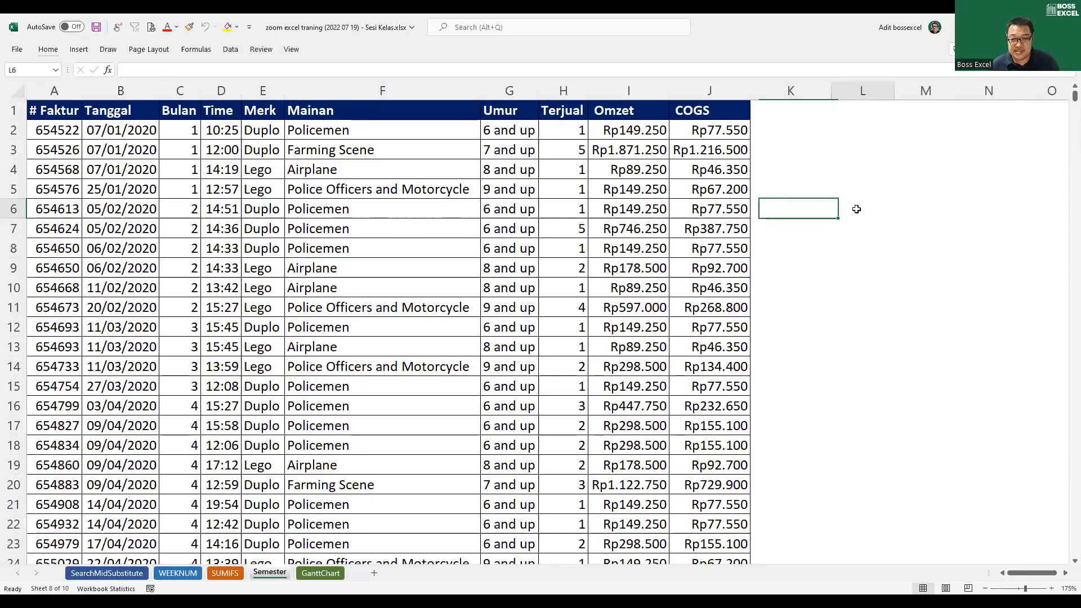
text(alt, )
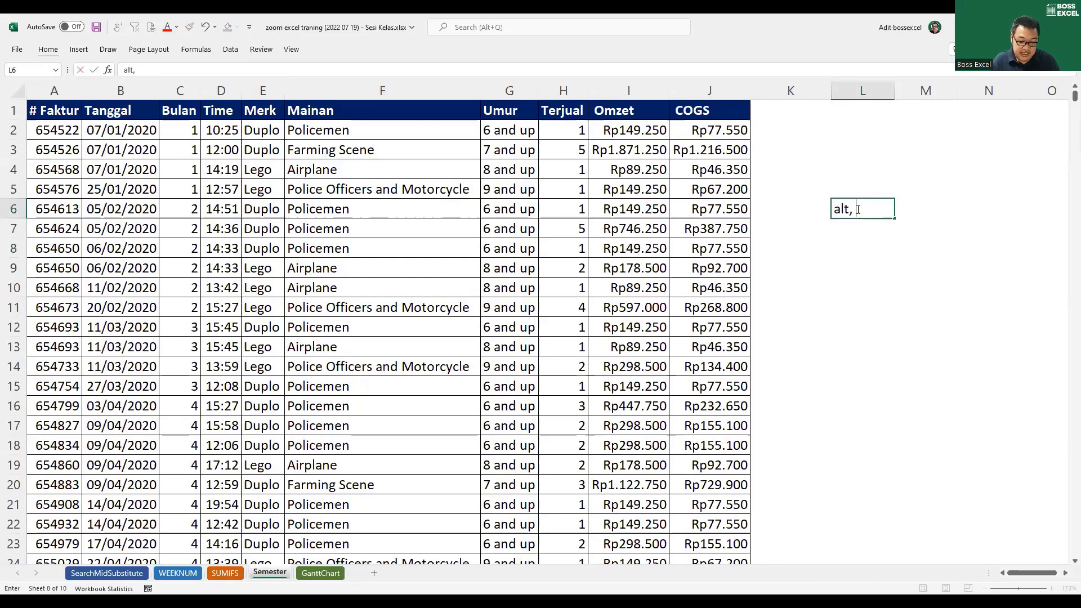
text(N, V, )
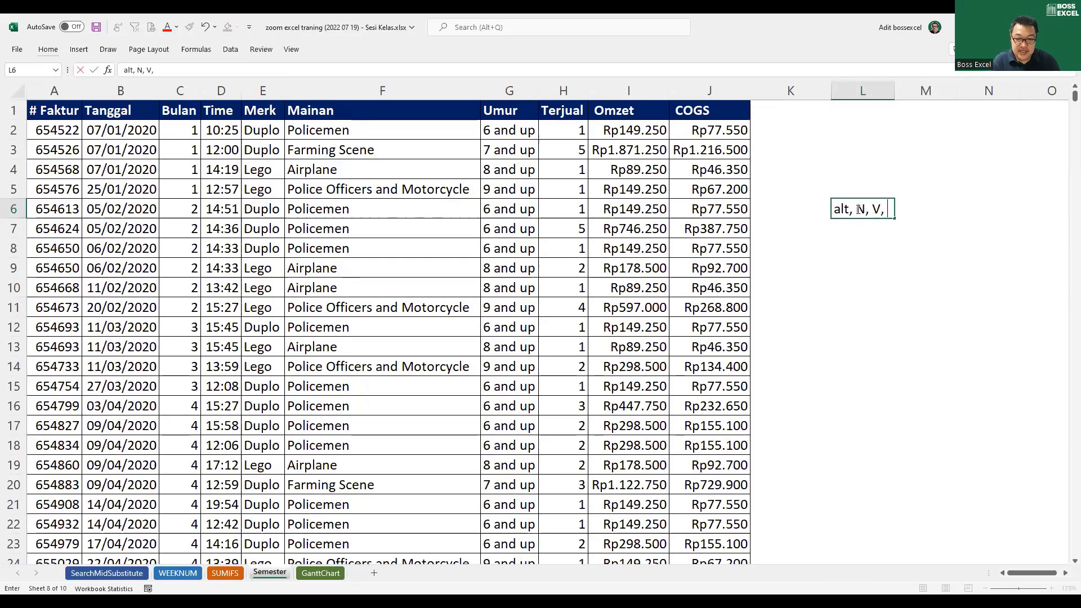
text(T, e)
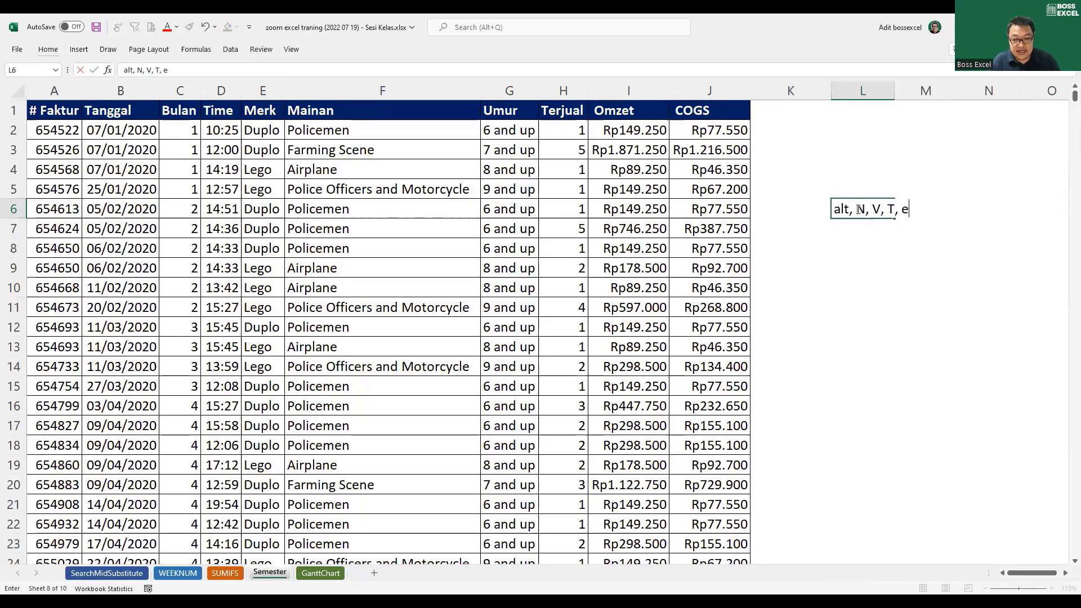
text(nter)
key(Return)
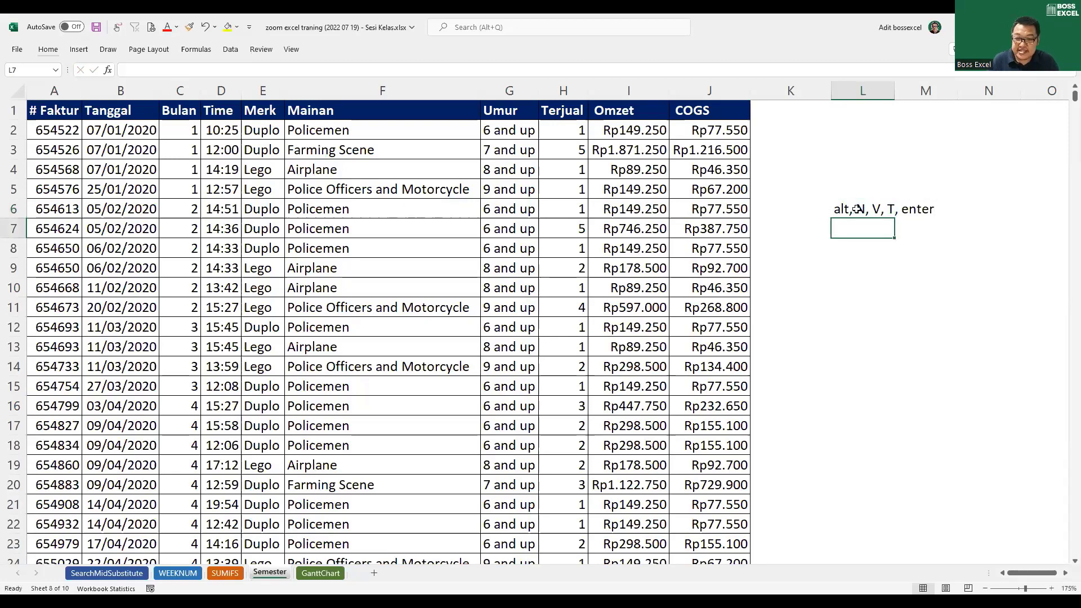
click(855, 253)
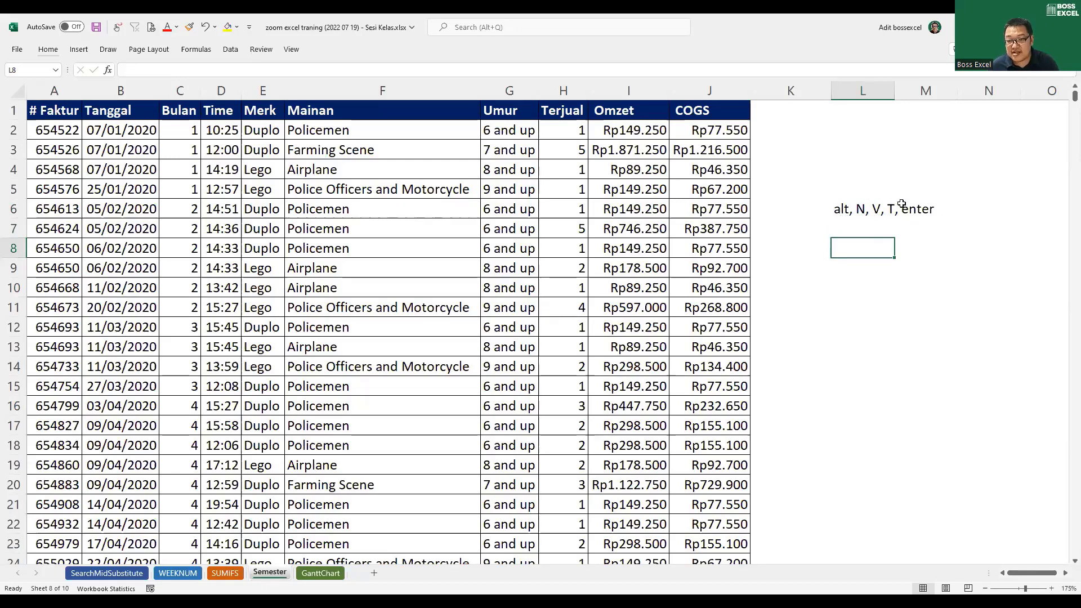
click(333, 245)
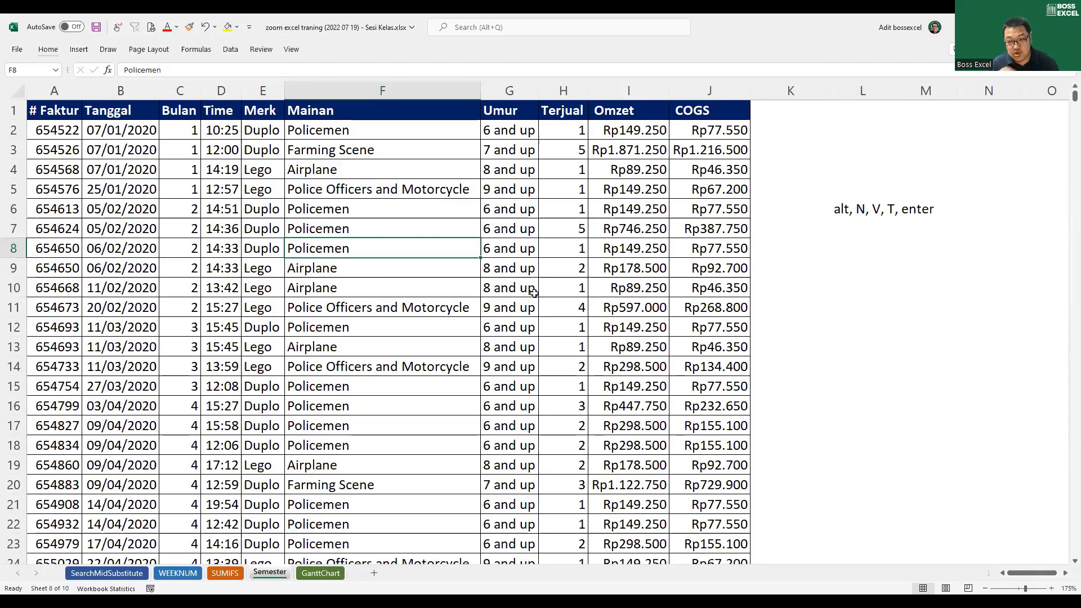
key(alt)
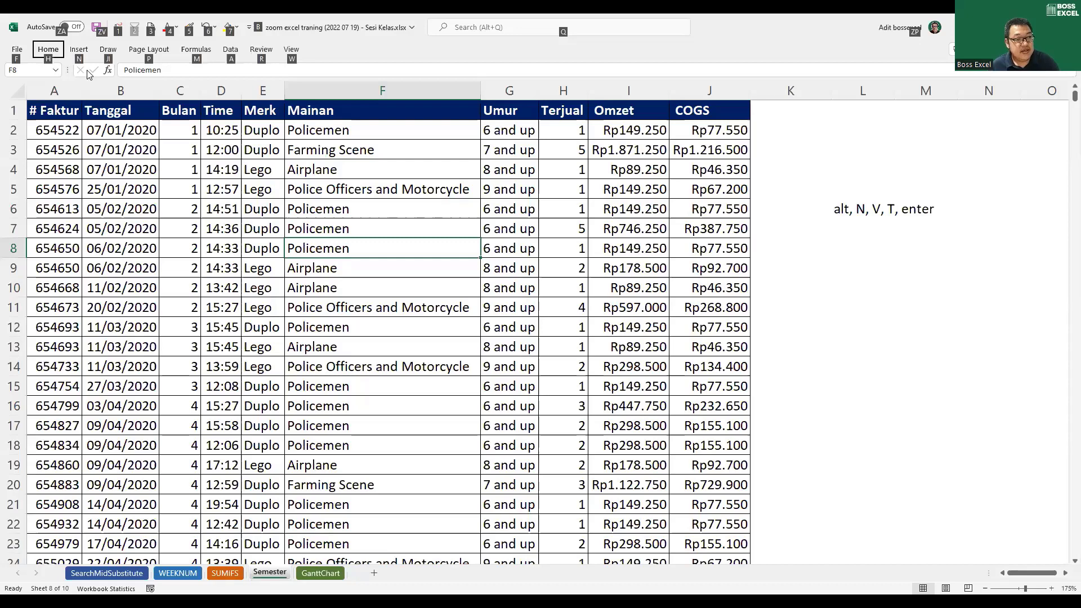
Insert a pivot table from Semester!$A$1:$J$1001 onto a new worksheet.
key(n)
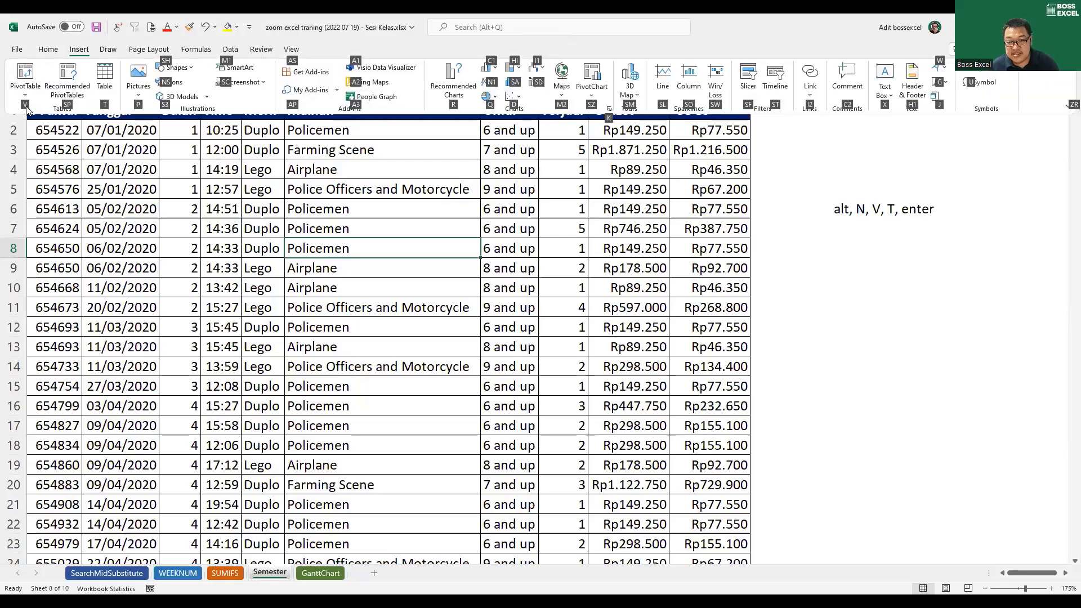
key(v)
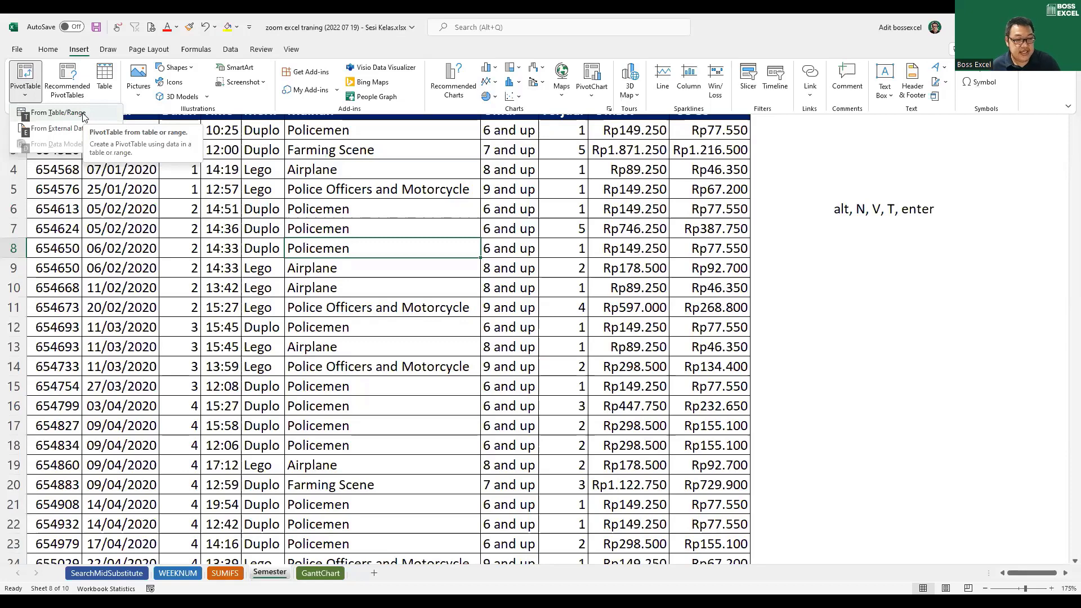
click(83, 117)
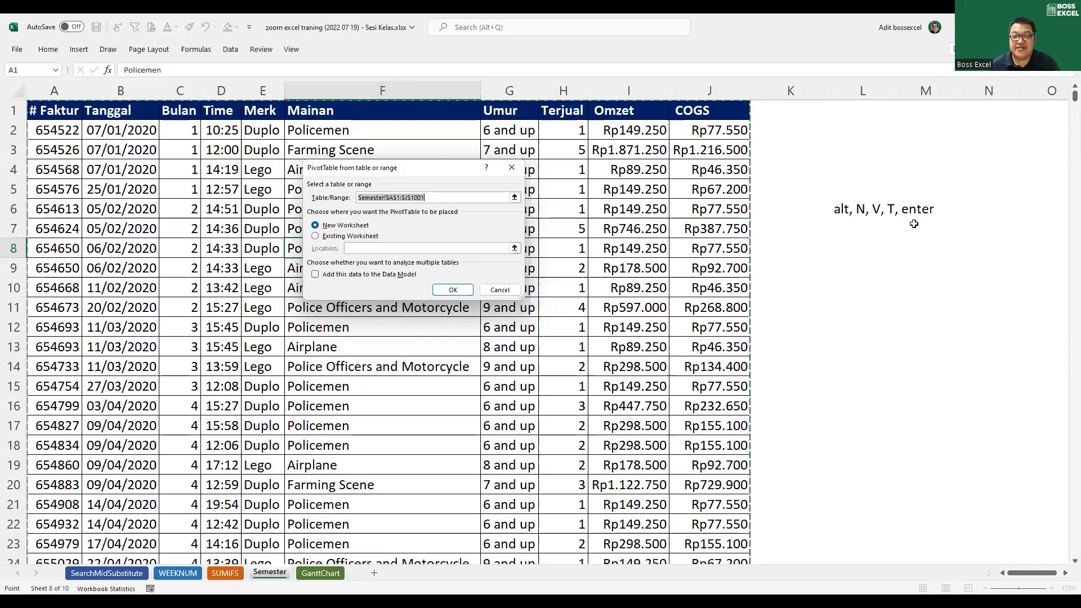
key(Return)
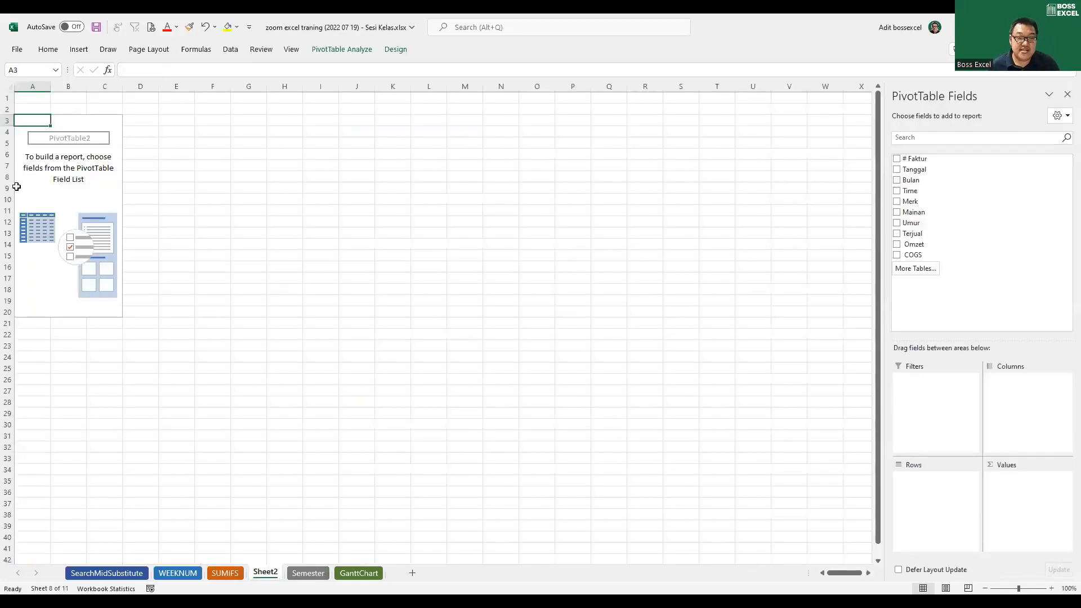
Rename the new Sheet2 to PT1.
double_click(266, 572)
text(PT1)
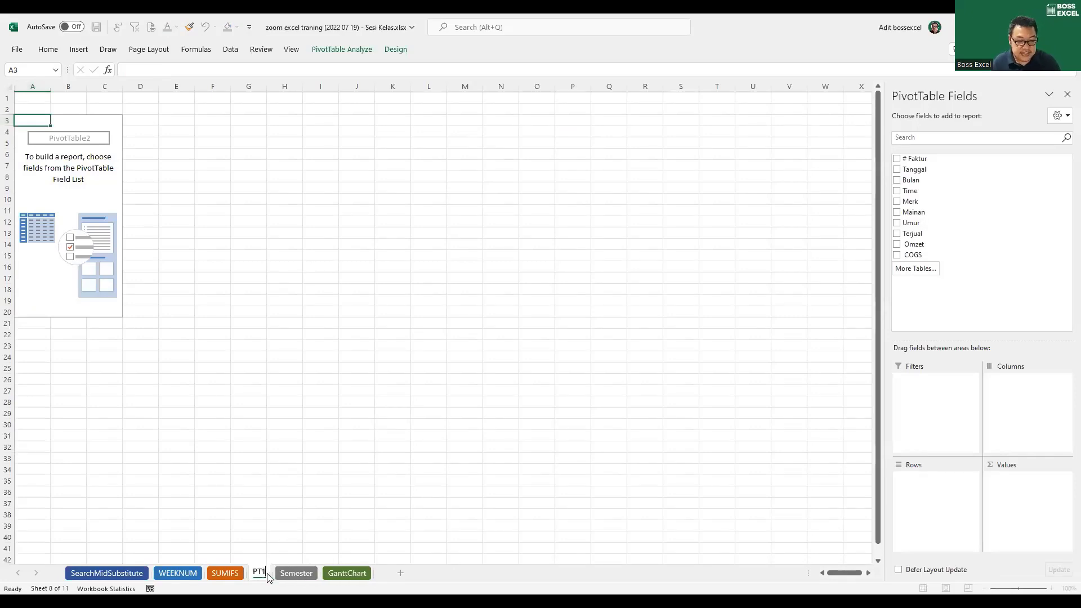
key(Return)
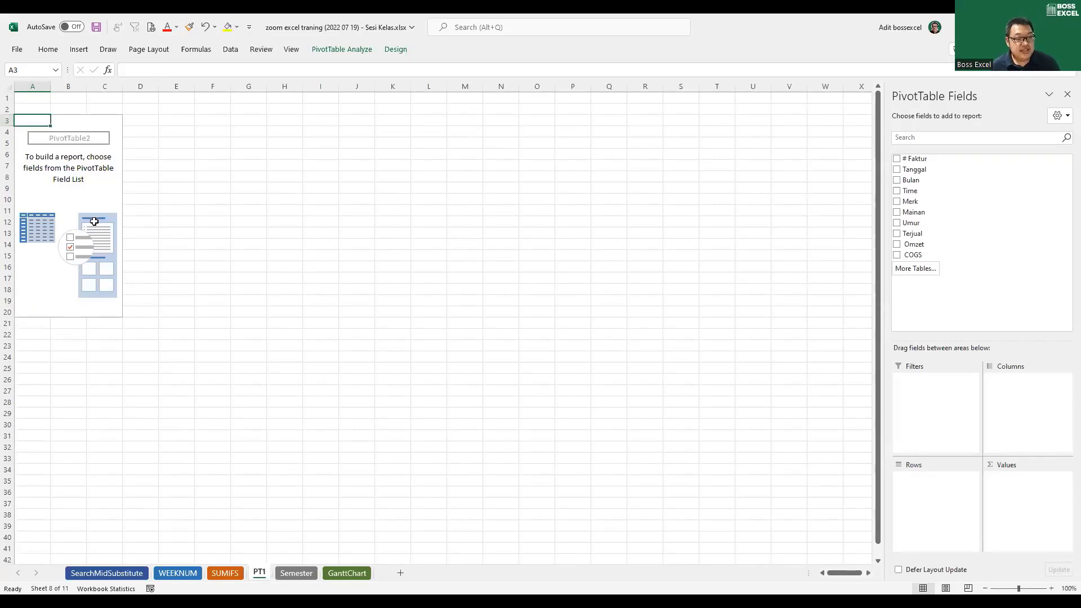
Add Omzet to the pivot's Values, showing Sum of Omzet 269485500.
ctrl+scroll(94, 222, up, 4)
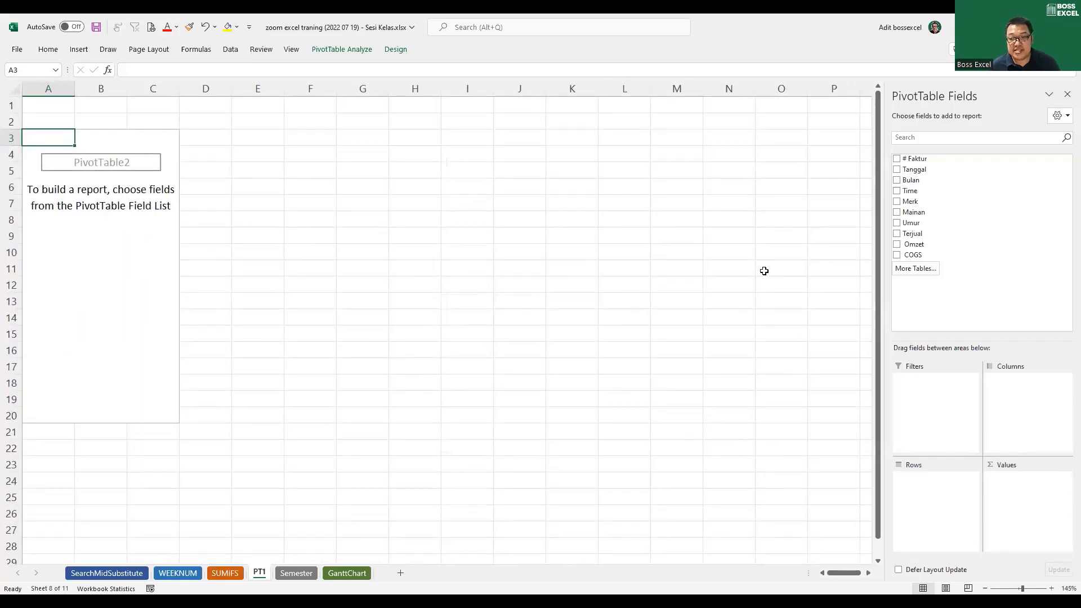
drag(913, 244, 1016, 483)
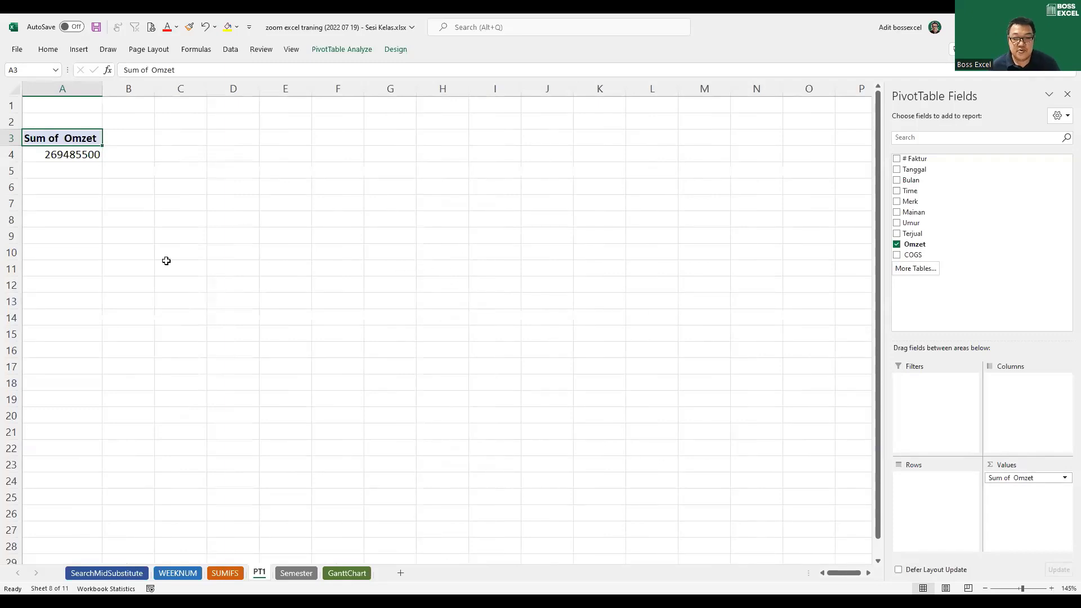
ctrl+scroll(165, 262, up, 1)
ctrl+scroll(165, 261, up, 3)
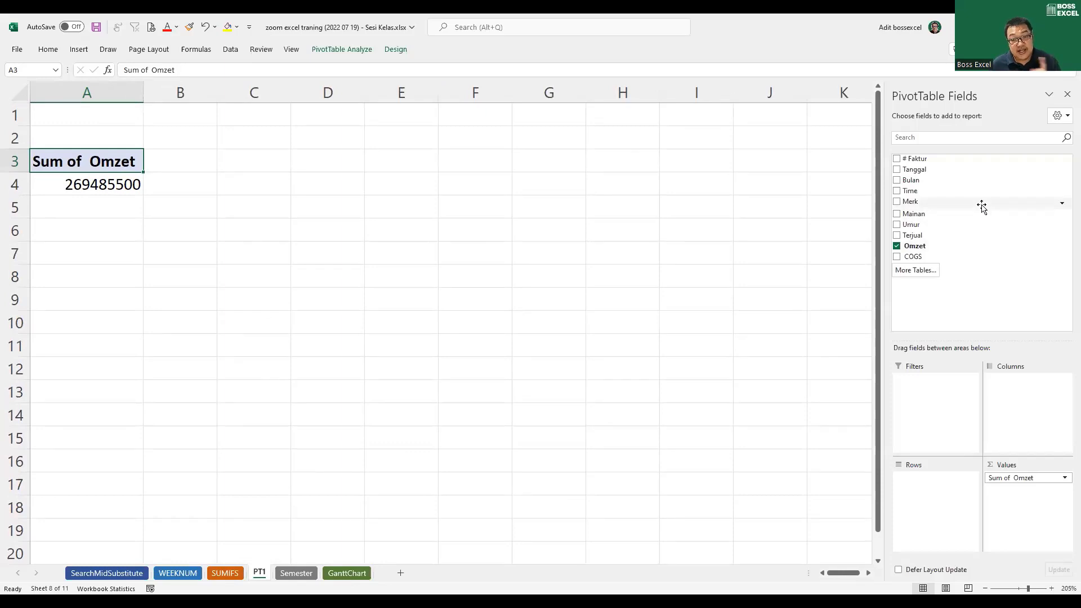
mouse_move(913, 170)
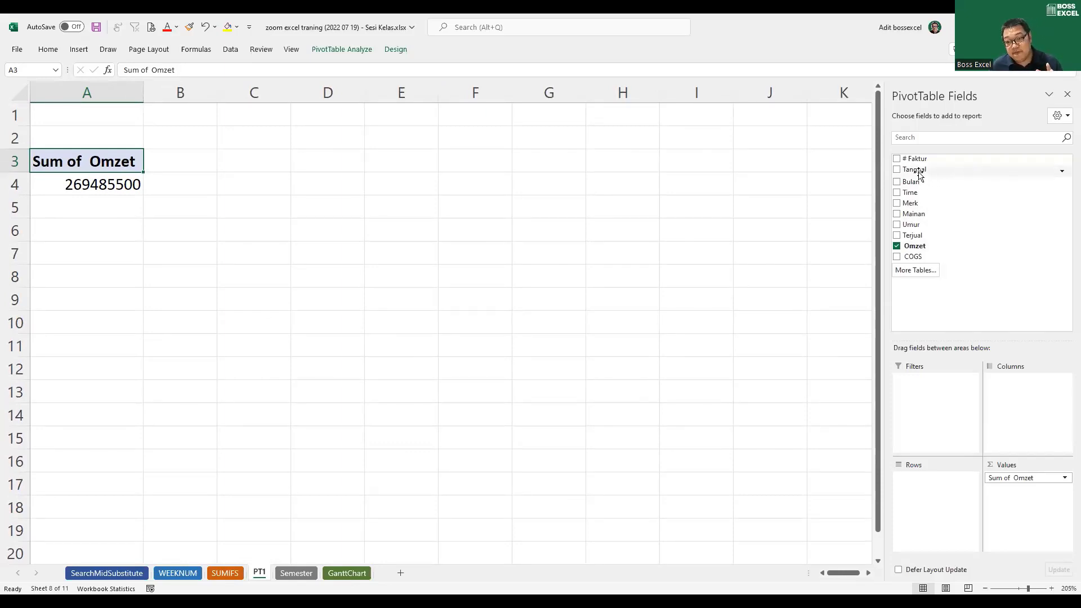
Put Tanggal in the pivot Rows so Omzet splits into 2020, 2021 and 2022.
mouse_move(918, 173)
mouse_down()
mouse_move(951, 325)
mouse_move(946, 490)
mouse_up()
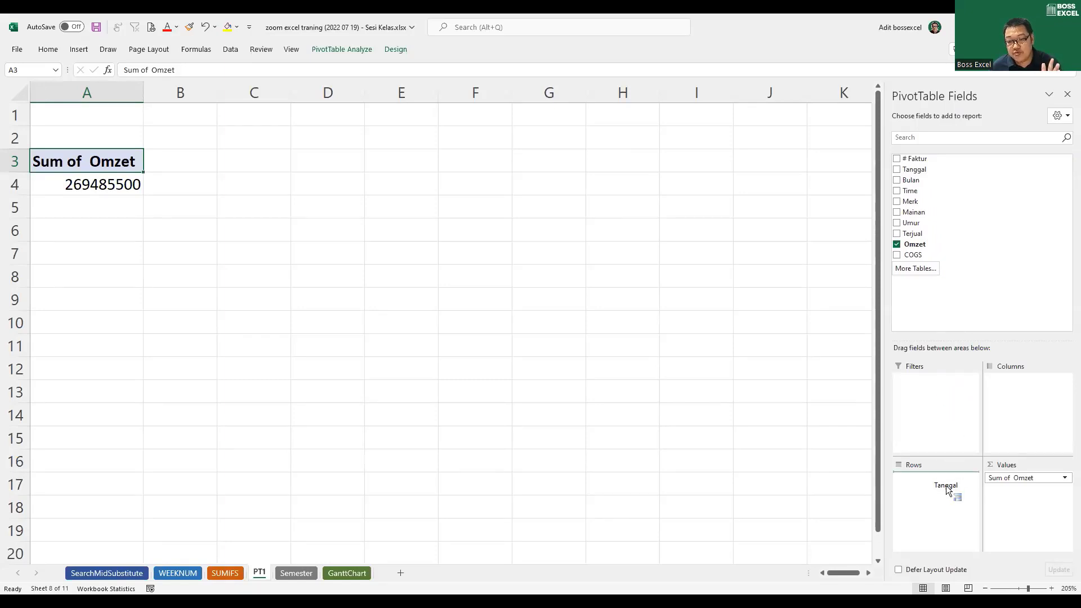
drag(946, 489, 946, 491)
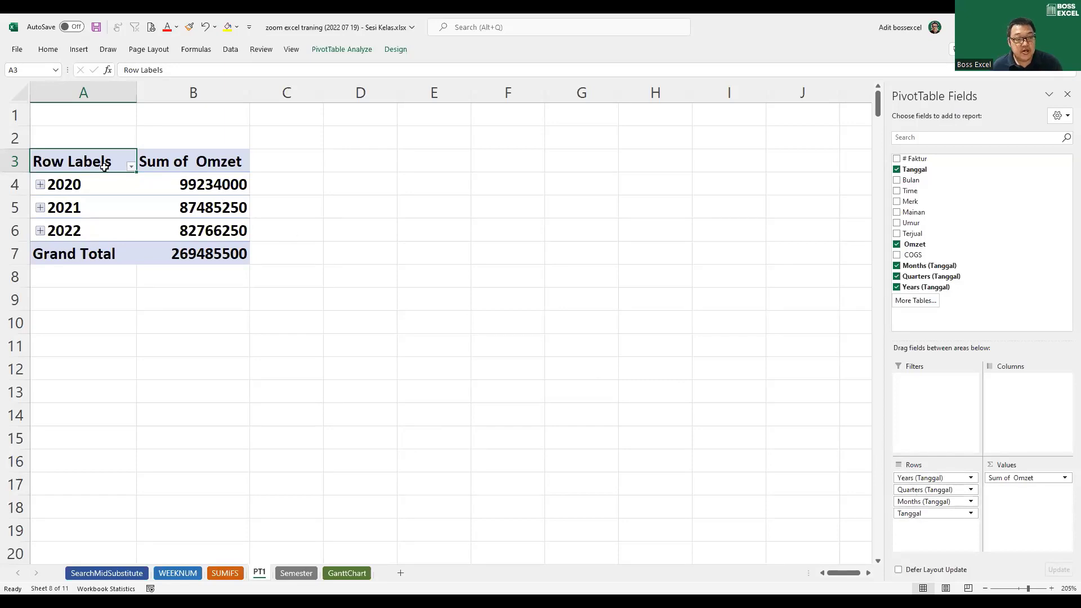
click(89, 185)
right_click(90, 187)
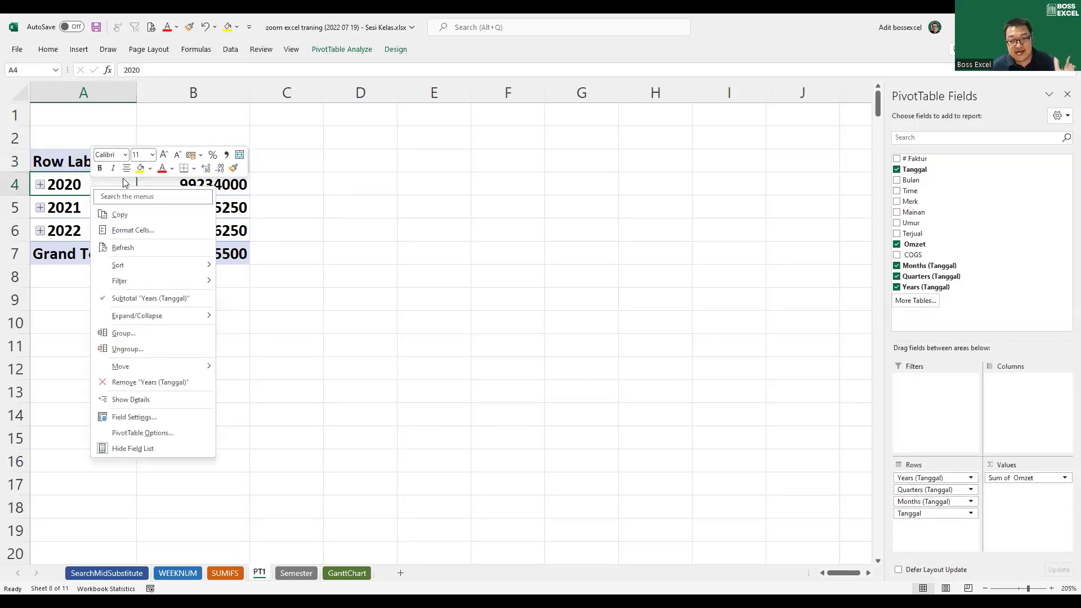
click(161, 349)
scroll(81, 193, down, 3)
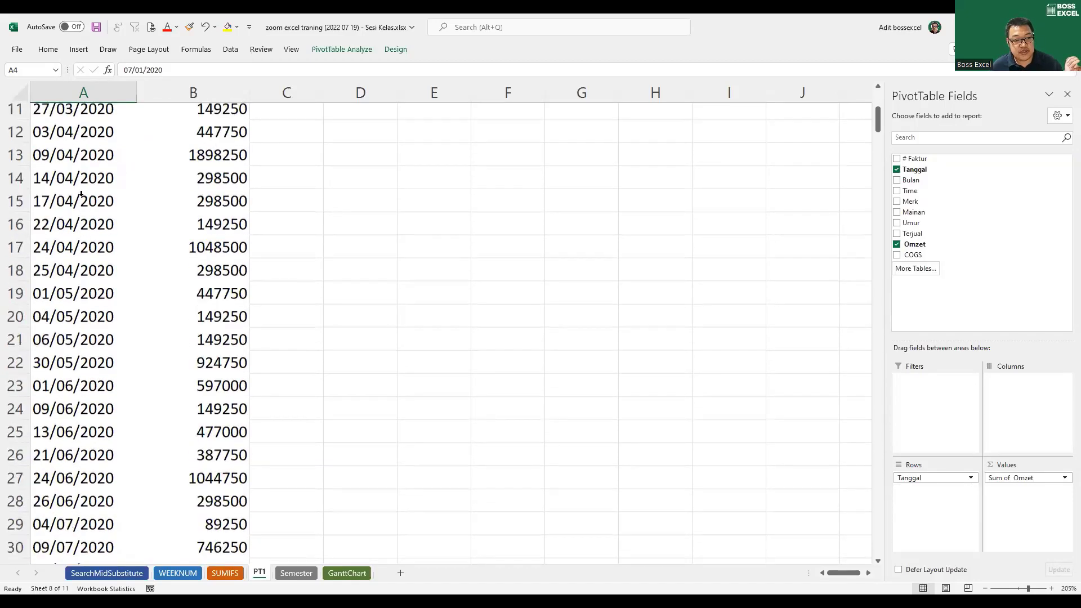
scroll(81, 193, down, 4)
scroll(82, 193, down, 7)
scroll(81, 194, down, 1)
scroll(81, 194, up, 7)
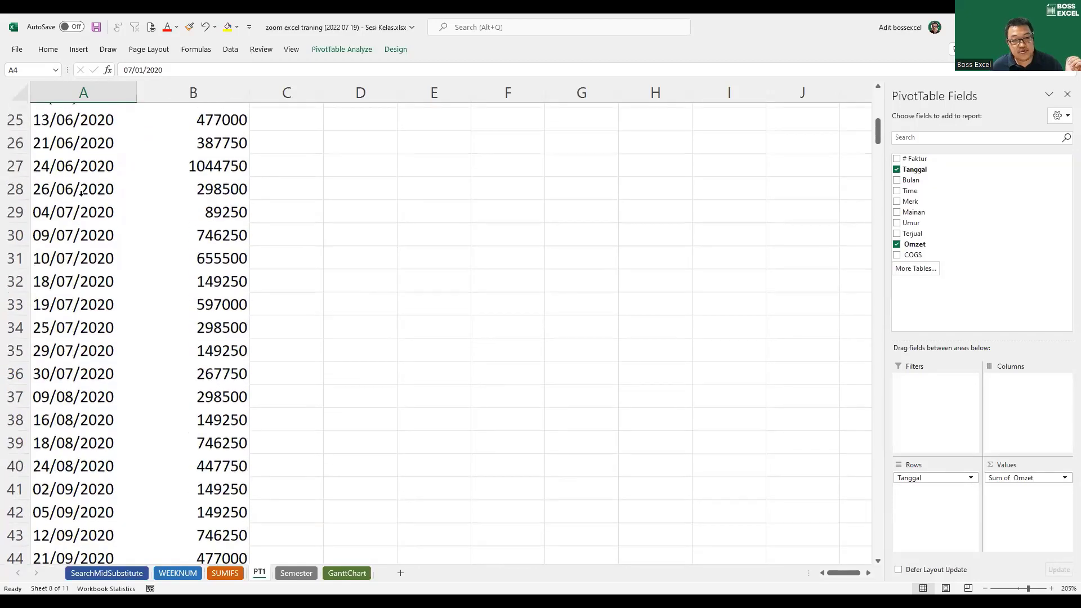
scroll(81, 193, up, 8)
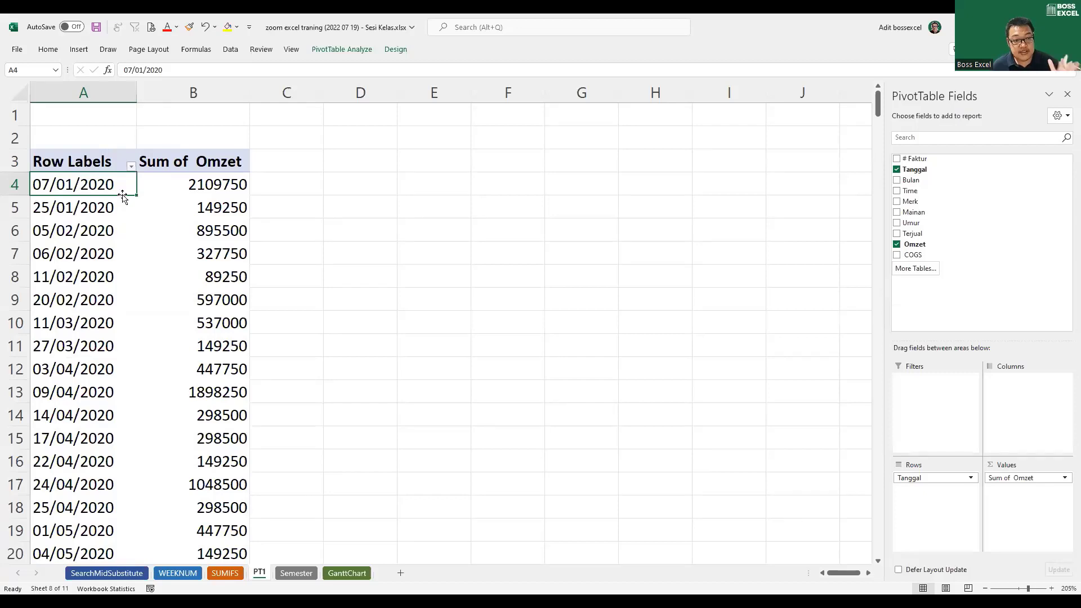
Group the pivot's Tanggal dates by Months and Years.
right_click(93, 216)
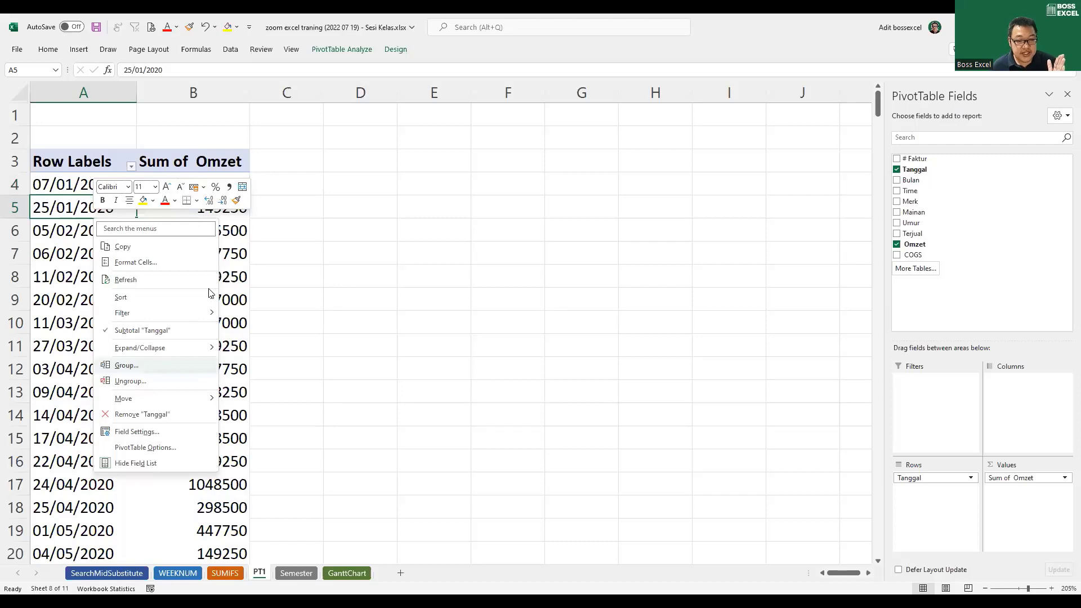
key(Return)
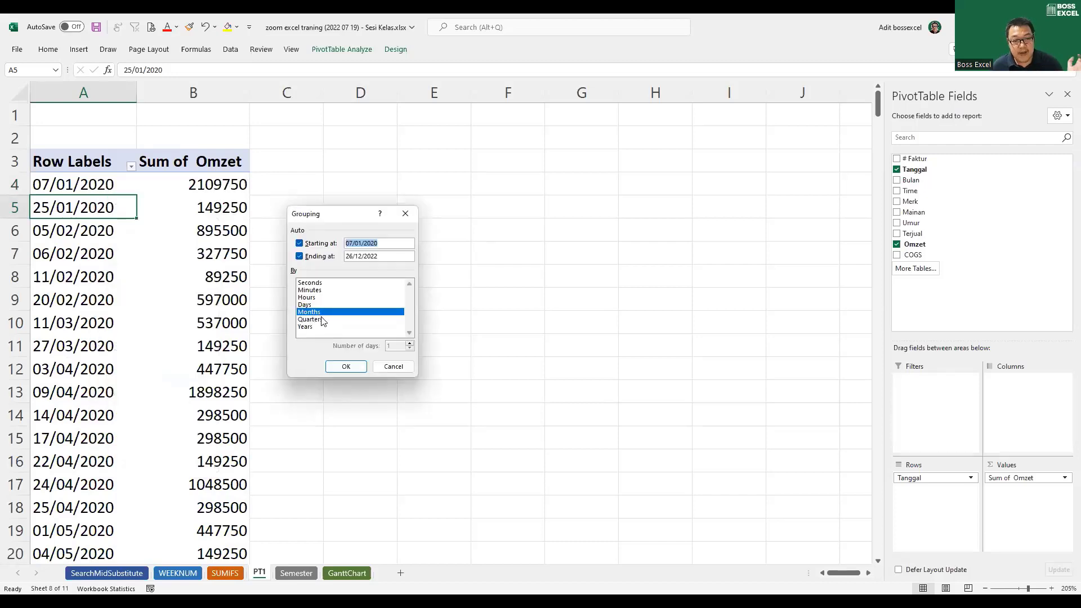
click(322, 319)
click(325, 327)
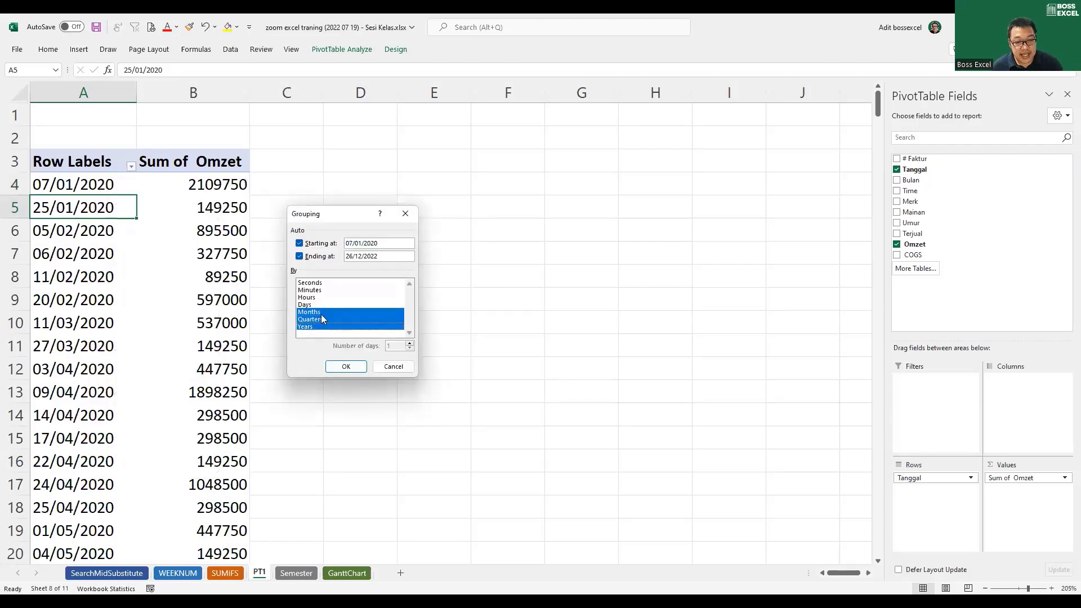
click(319, 310)
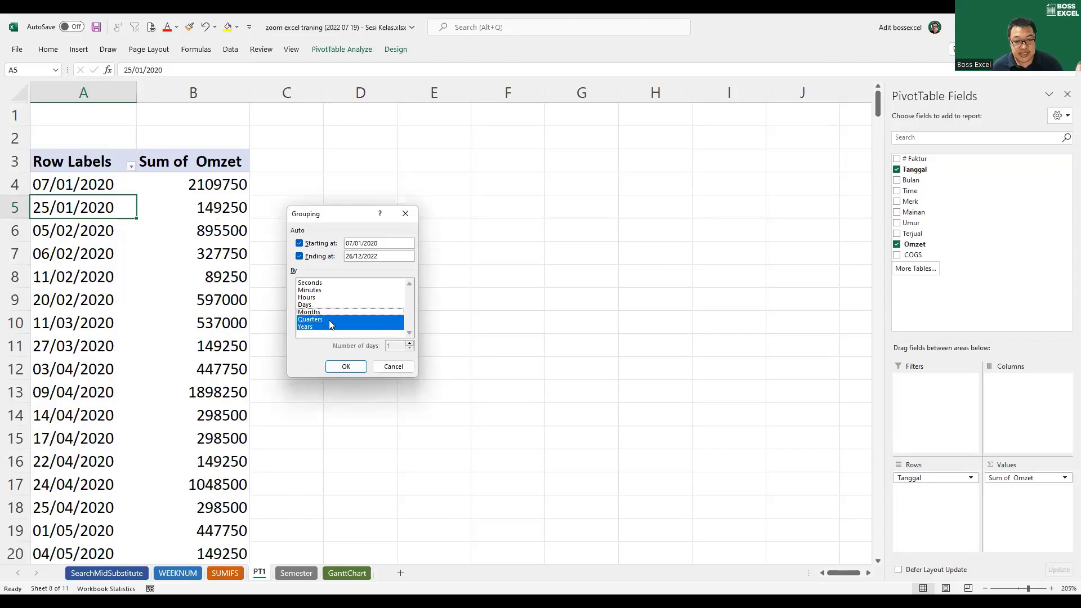
click(324, 319)
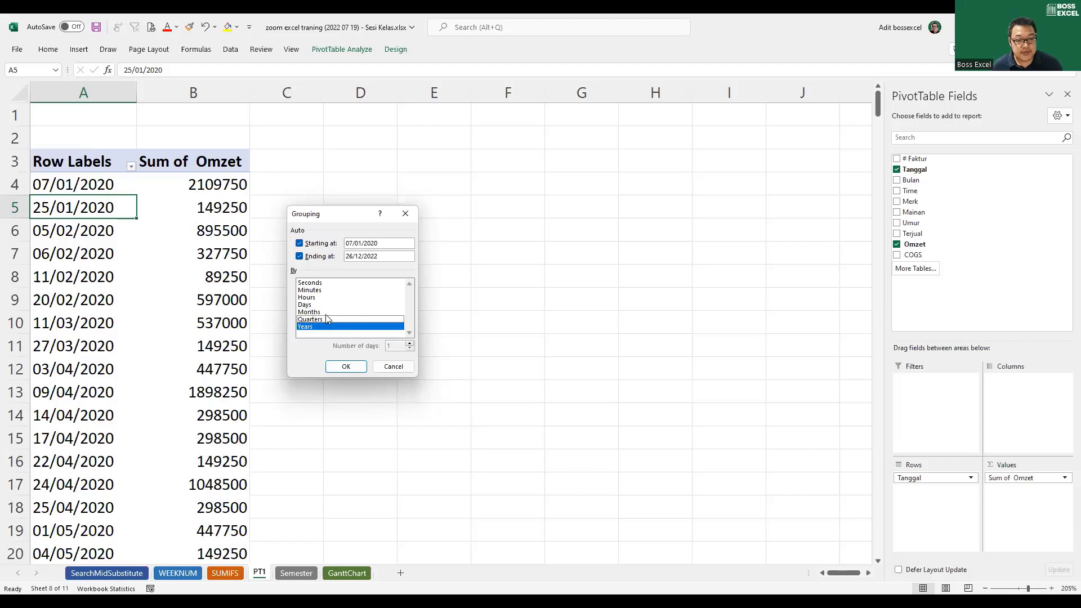
click(326, 312)
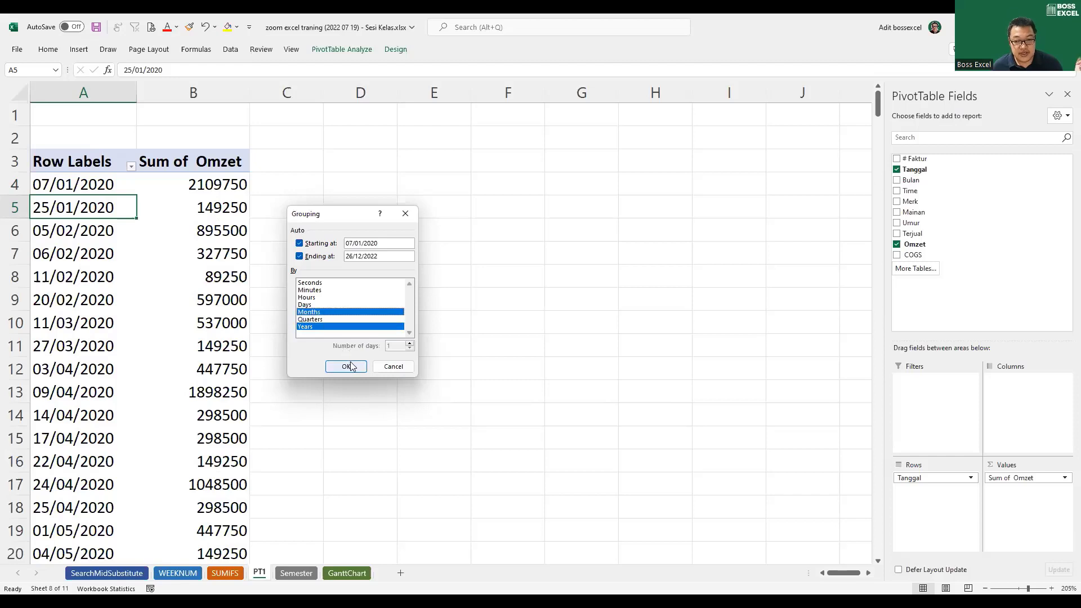
click(350, 367)
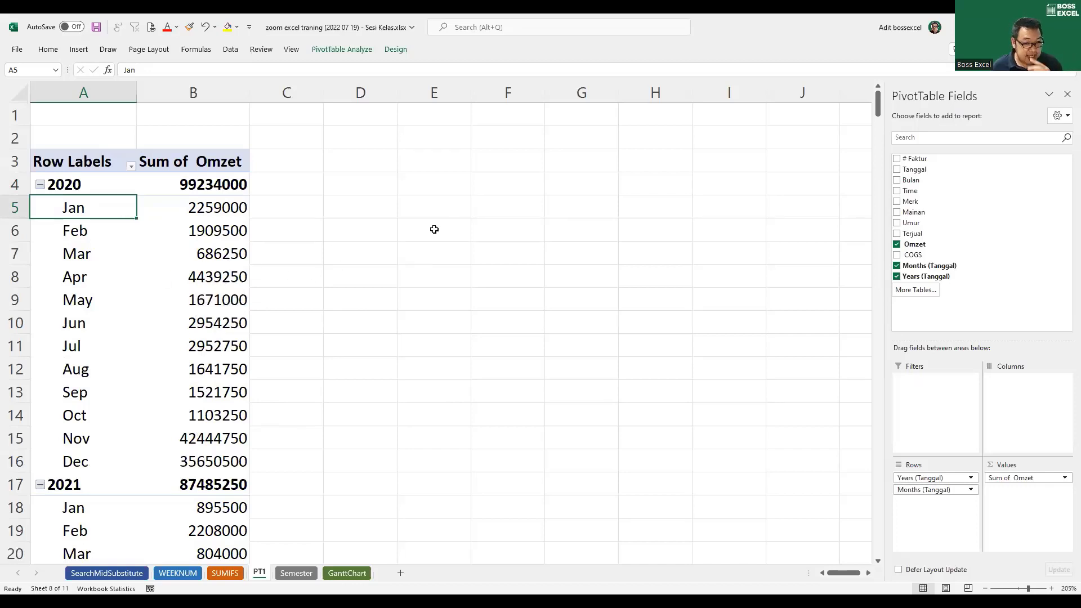
Switch the PT1 pivot's report layout to Tabular Form.
click(396, 49)
click(88, 84)
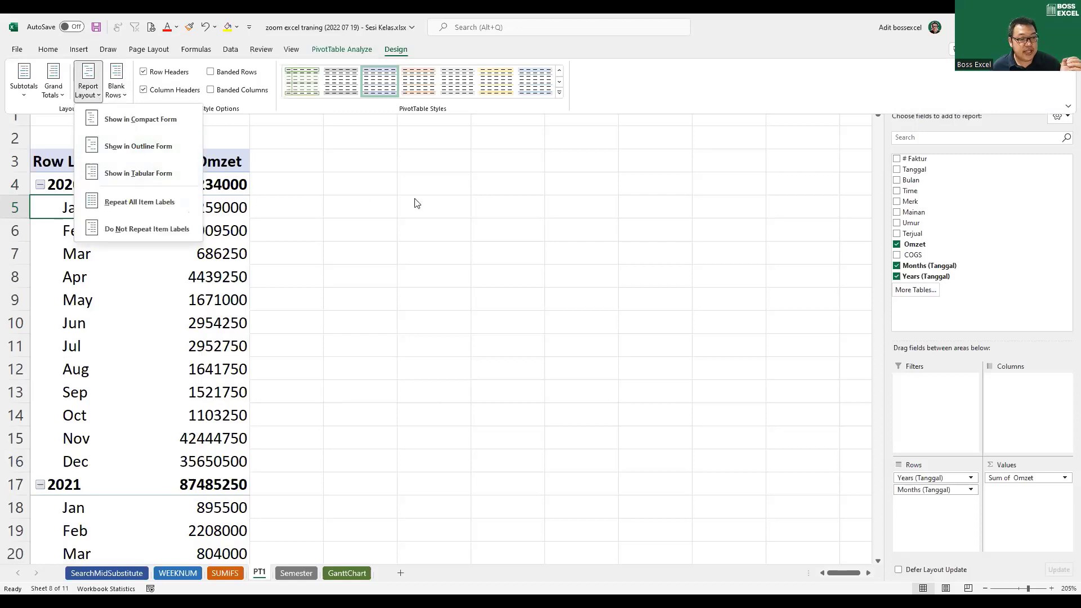
key(Escape)
click(77, 165)
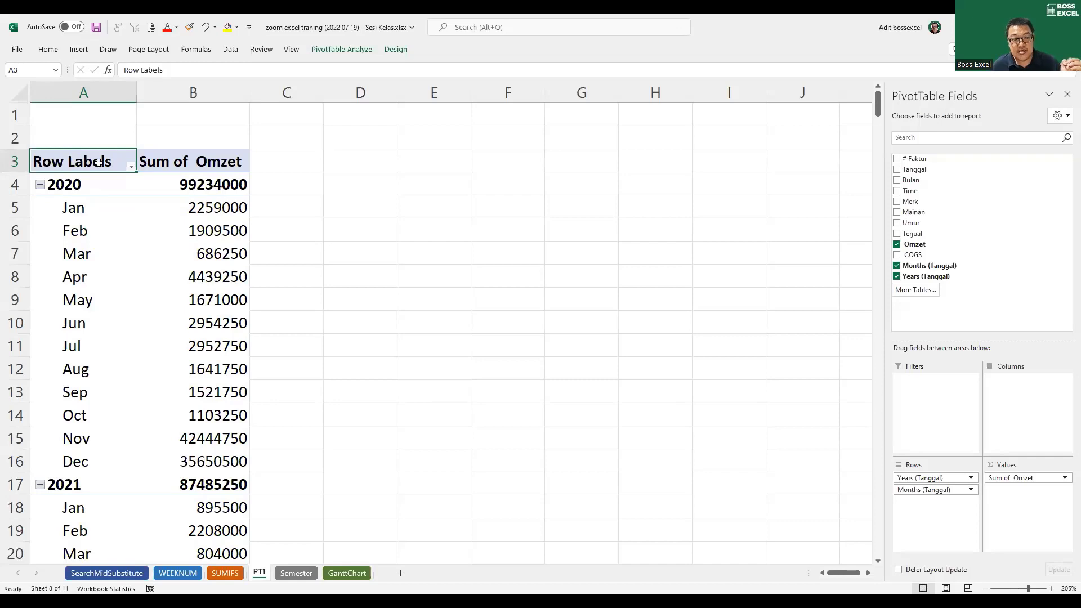
click(397, 50)
click(88, 85)
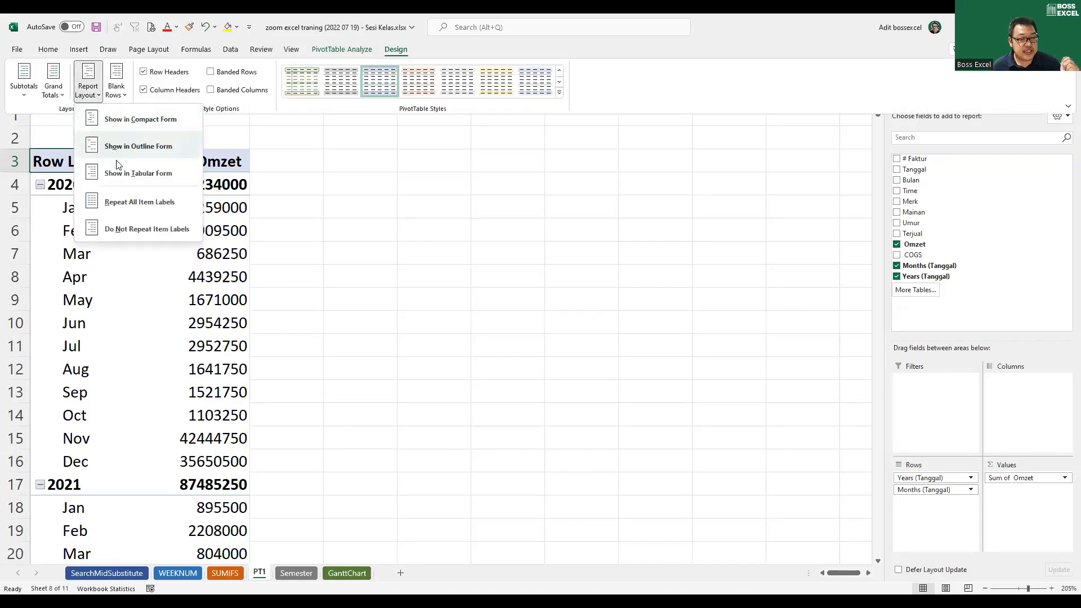
click(117, 173)
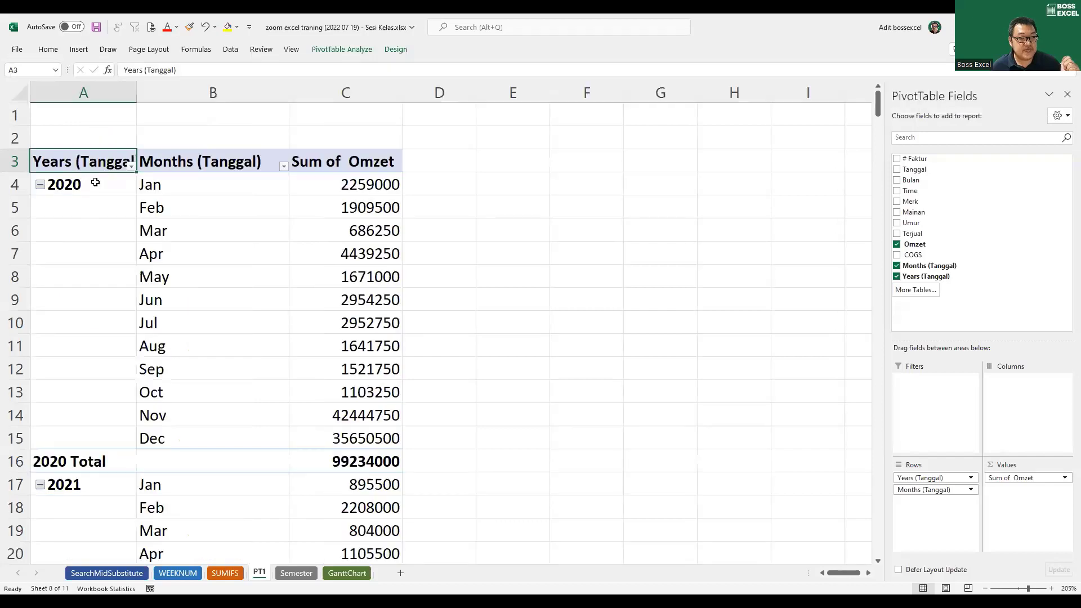
Inspect the year and month columns and open the month Grouping dialog, closing it unchanged.
drag(86, 93, 125, 256)
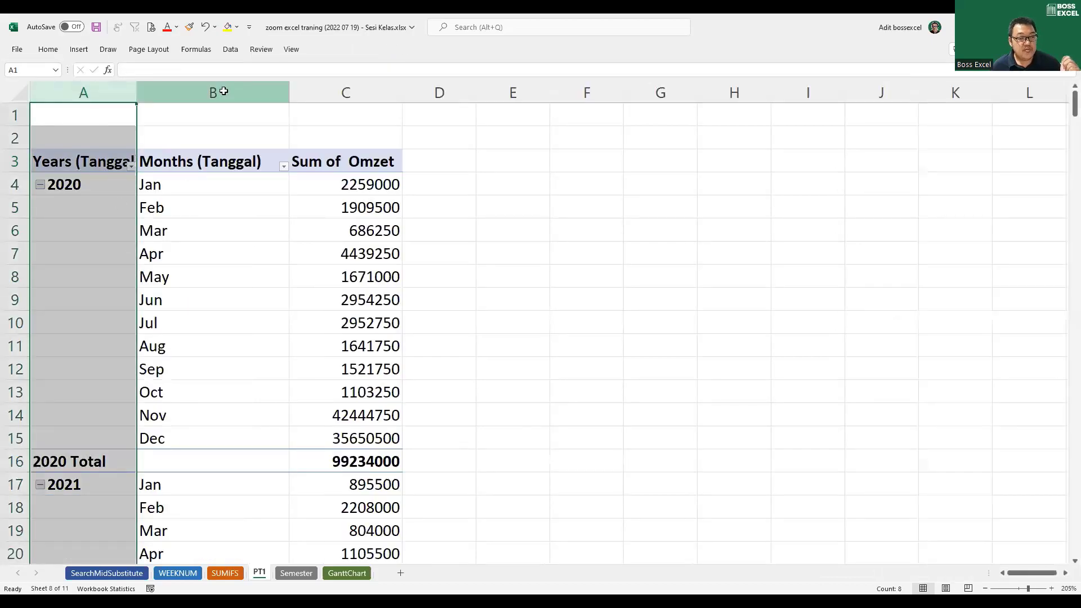
click(220, 92)
click(360, 253)
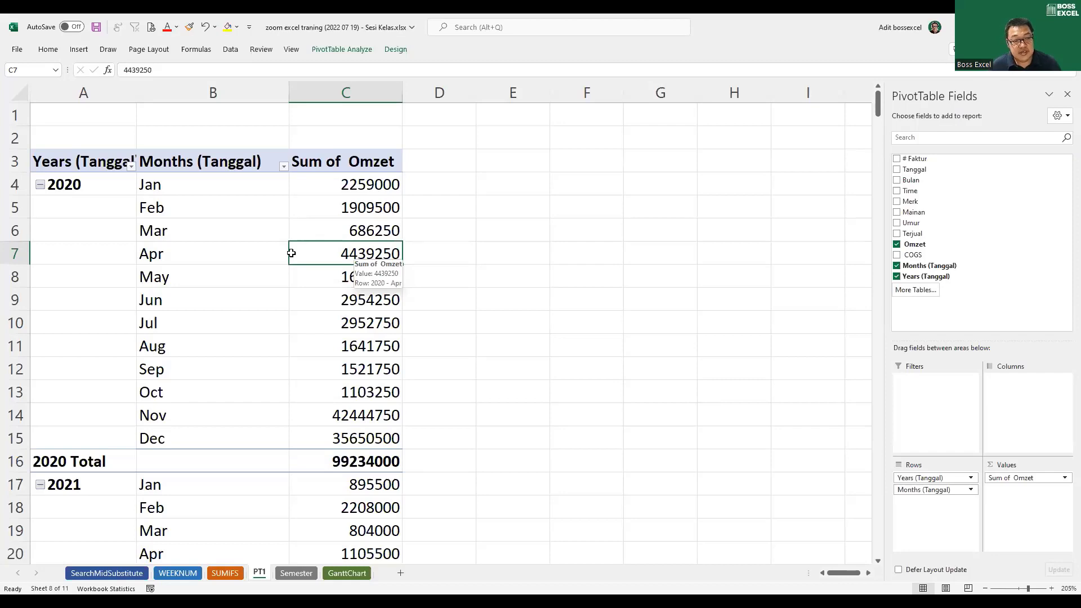
click(186, 251)
right_click(191, 254)
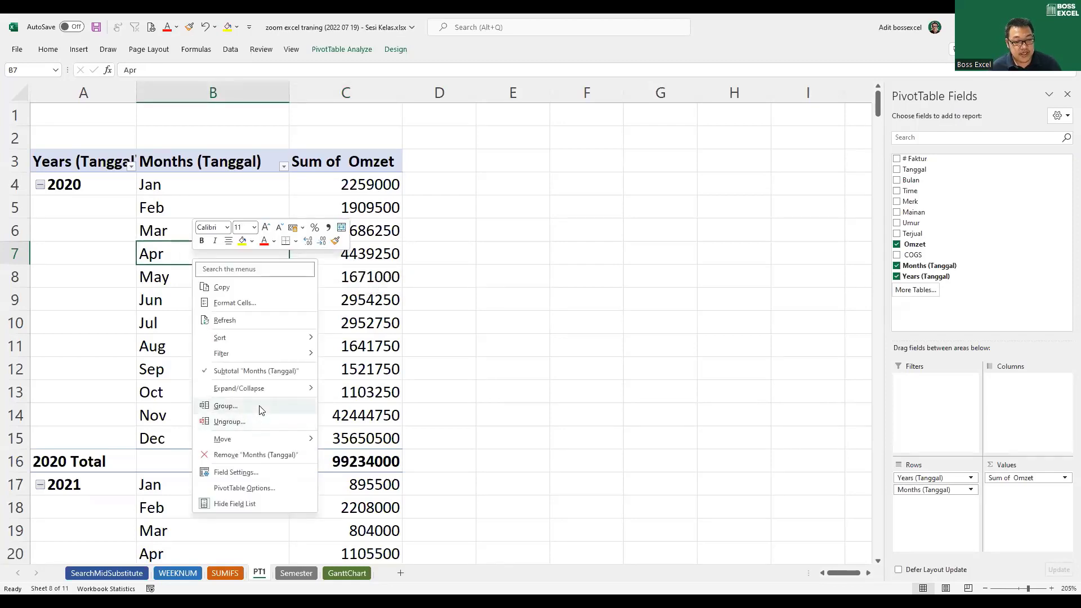
click(225, 406)
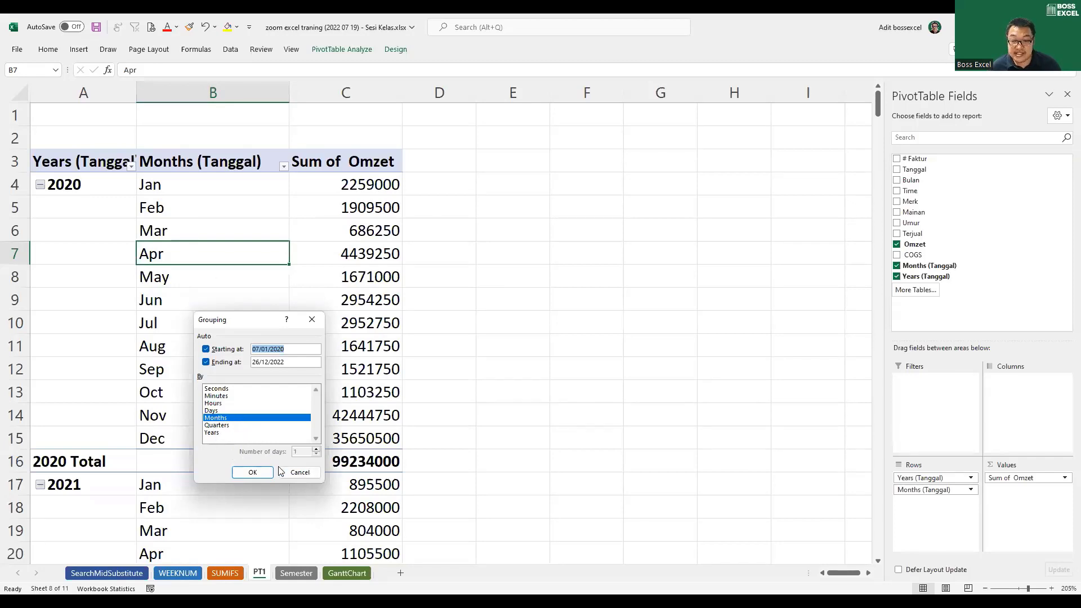
click(300, 472)
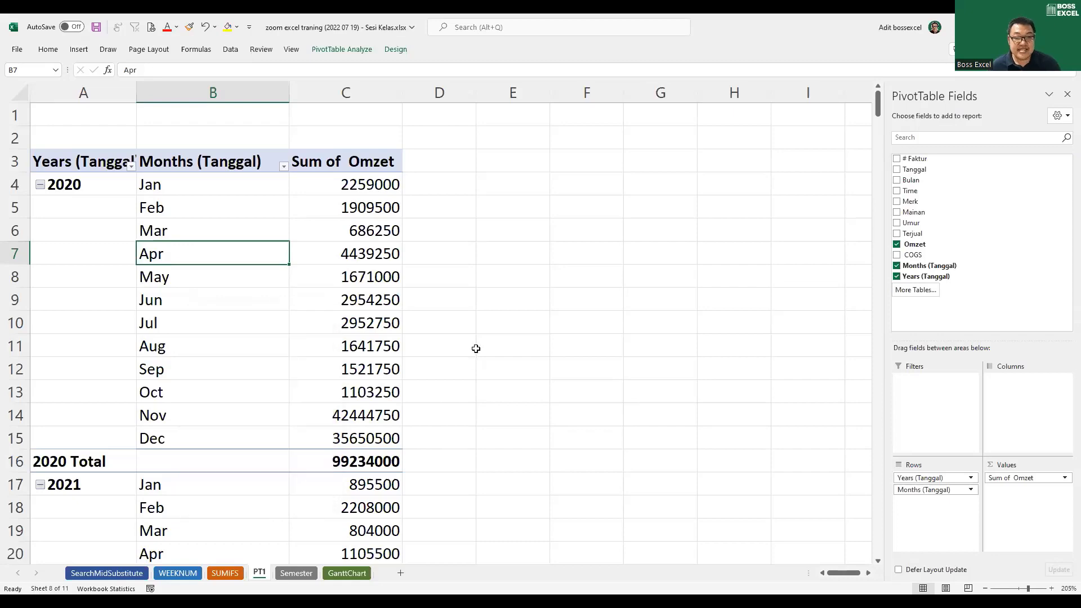
On the Semester sheet, inspect the Bulan formula =MONTH(B2) in cell C2.
click(297, 573)
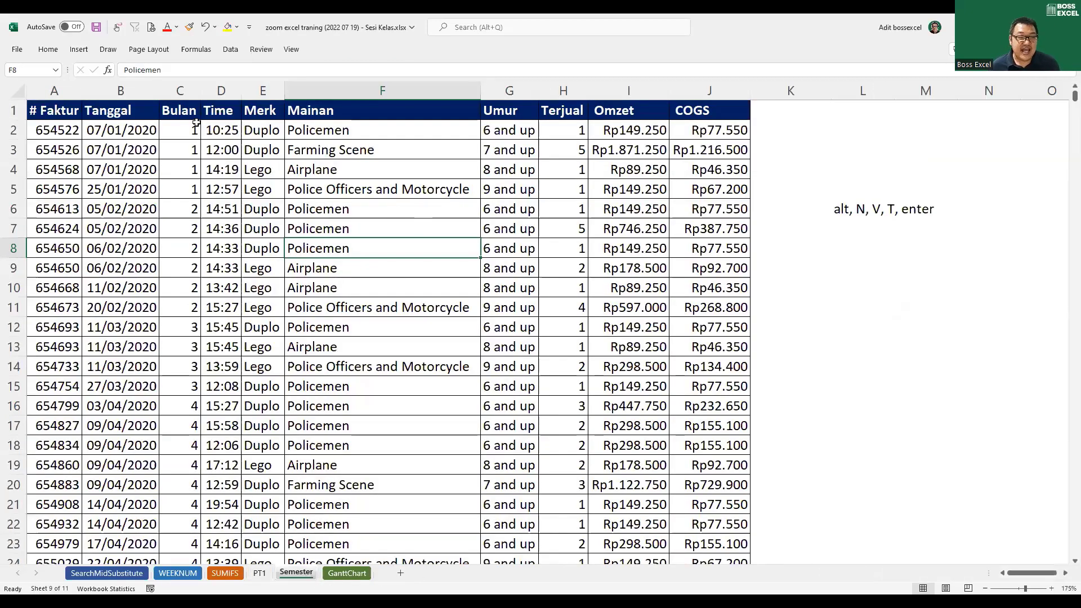
click(178, 89)
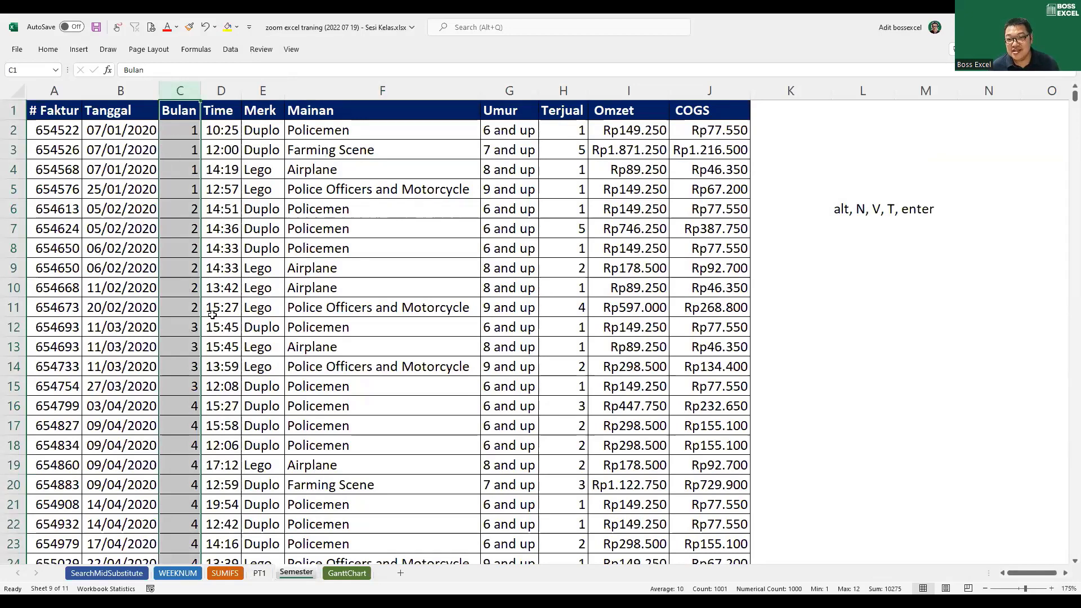
click(191, 131)
key(F2)
key(shift+Home)
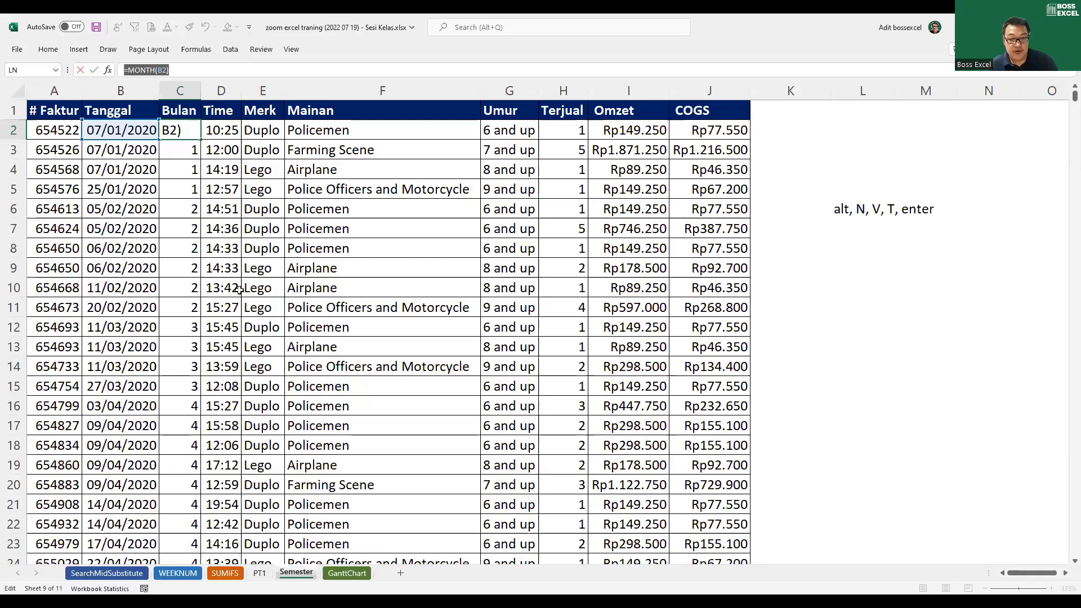
key(Escape)
Highlight the Bulan values and matching Tanggal dates to compare them.
drag(186, 133, 178, 329)
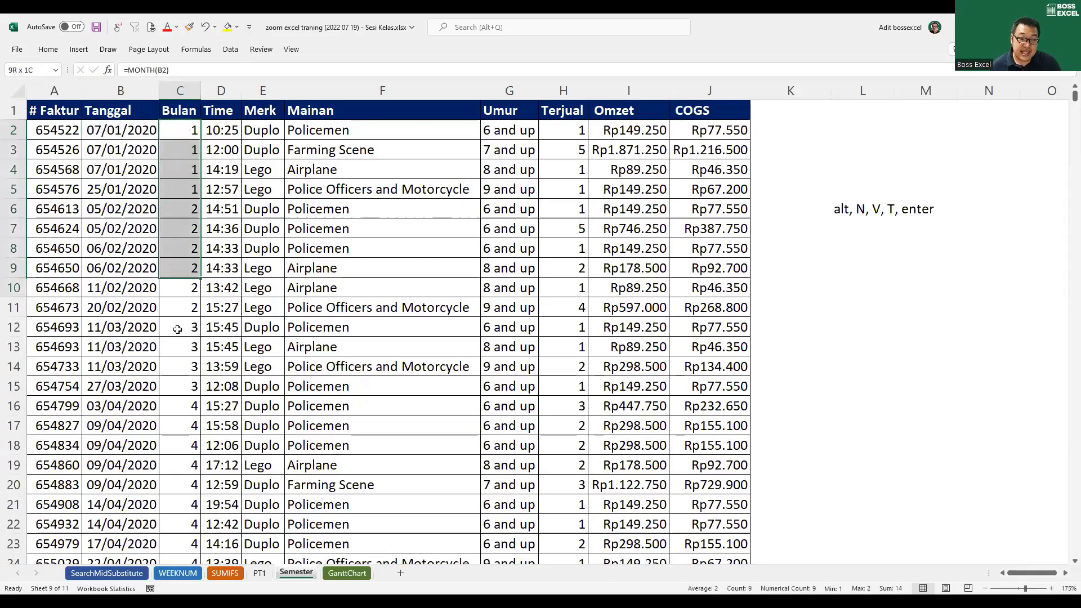
drag(99, 151, 109, 285)
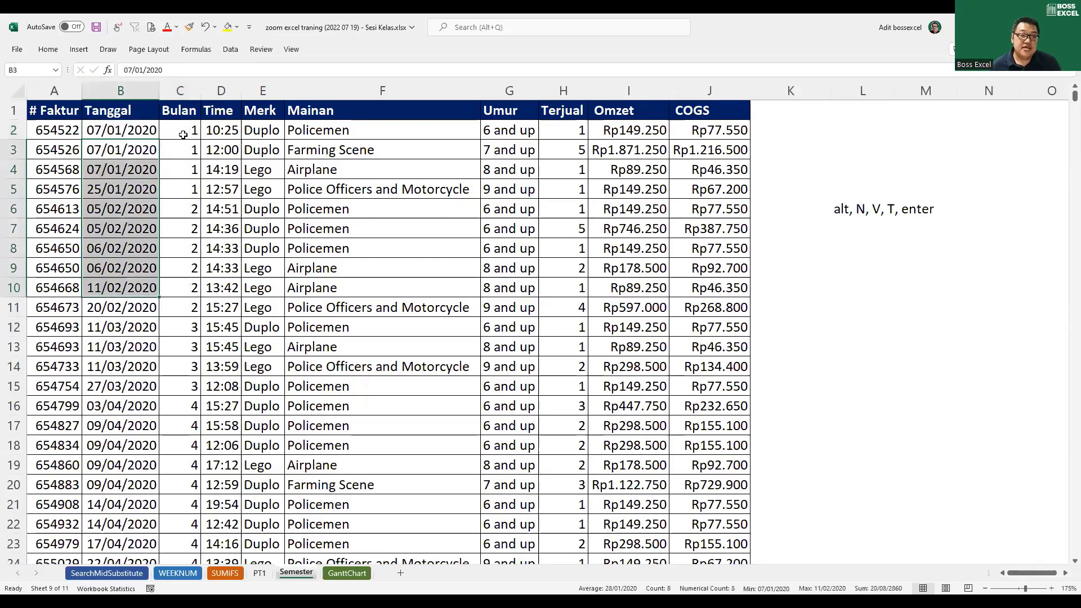
click(188, 80)
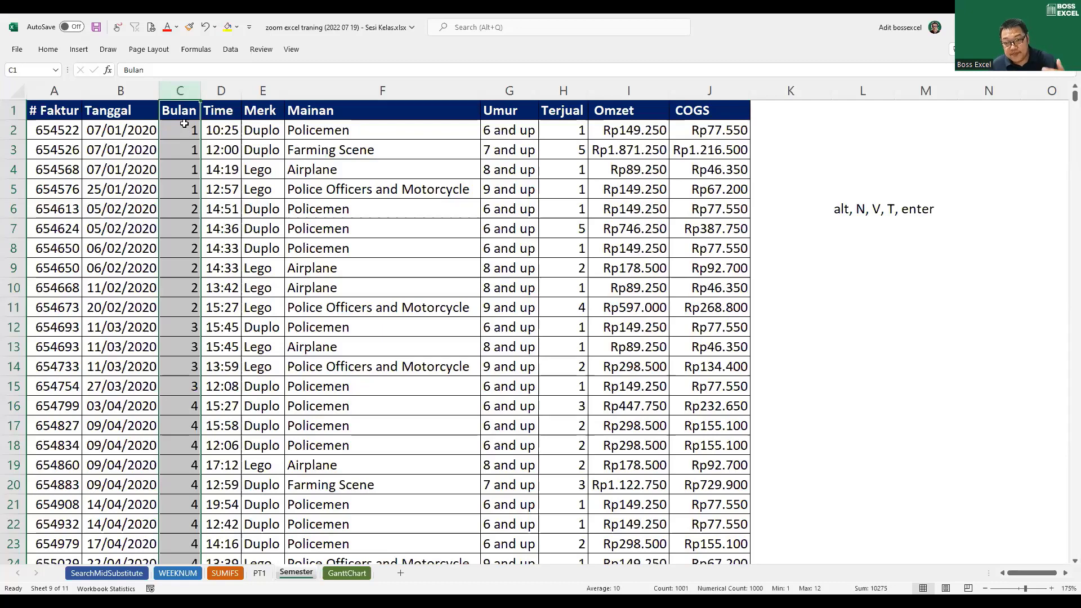
drag(189, 130, 180, 344)
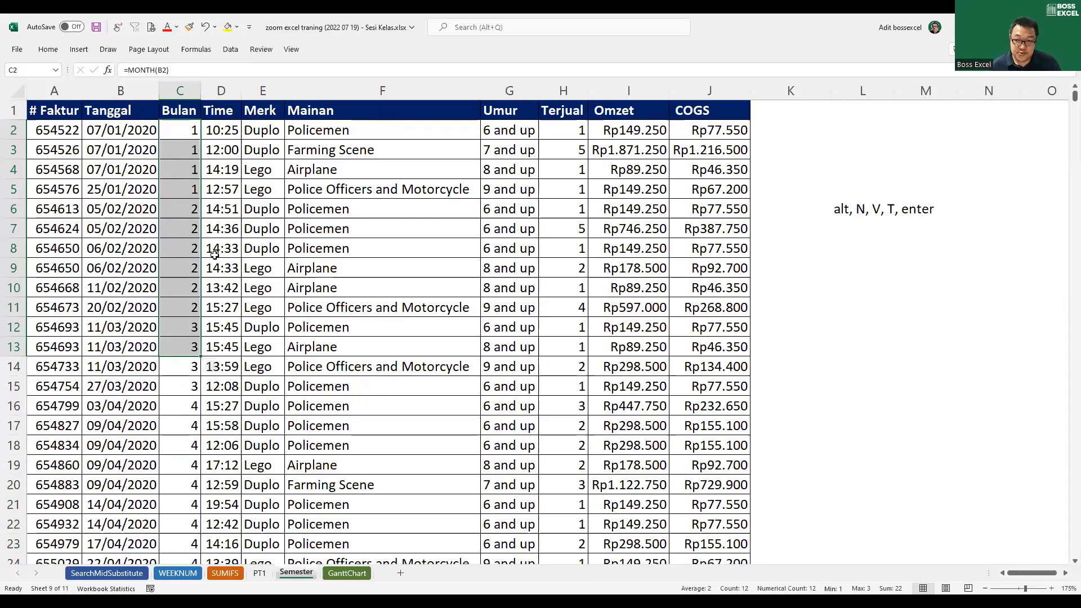
click(335, 293)
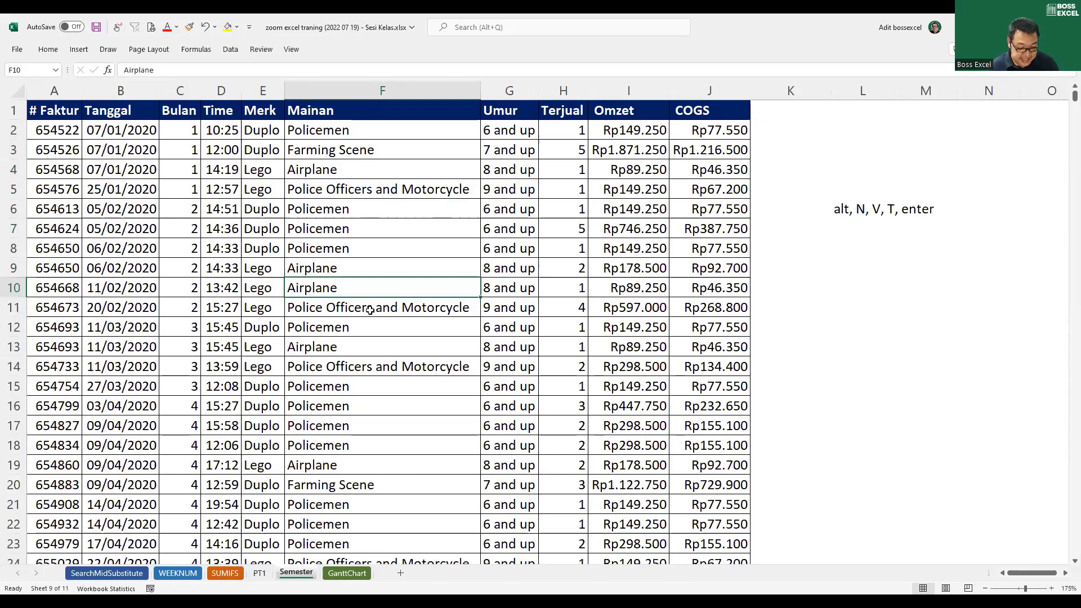
Insert a new pivot table with Alt, N, V, T on a new sheet named PT2.
key(alt)
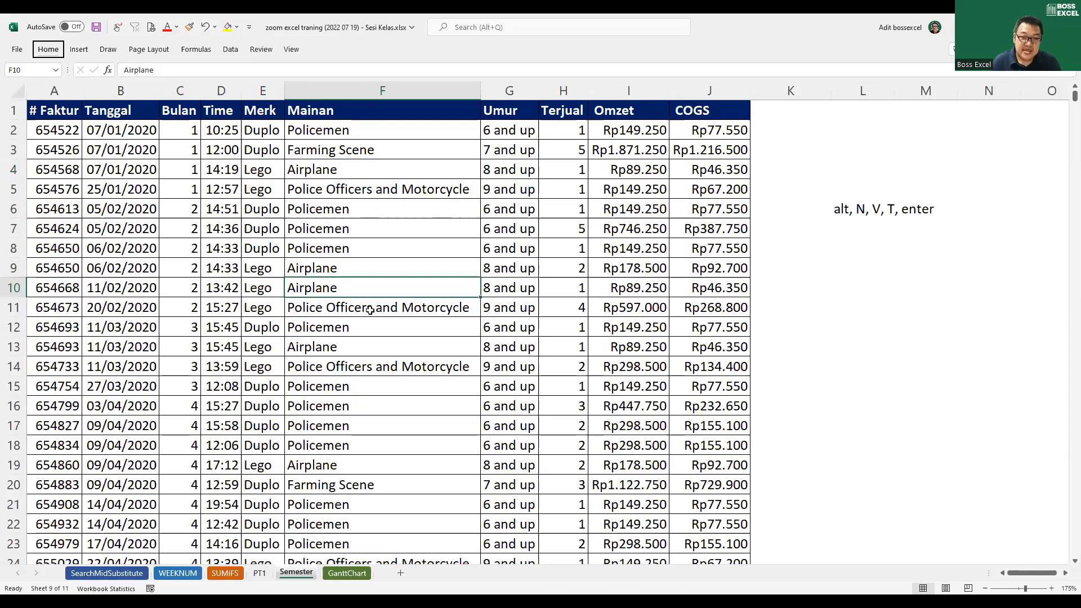
key(n)
key(v)
key(t)
key(Return)
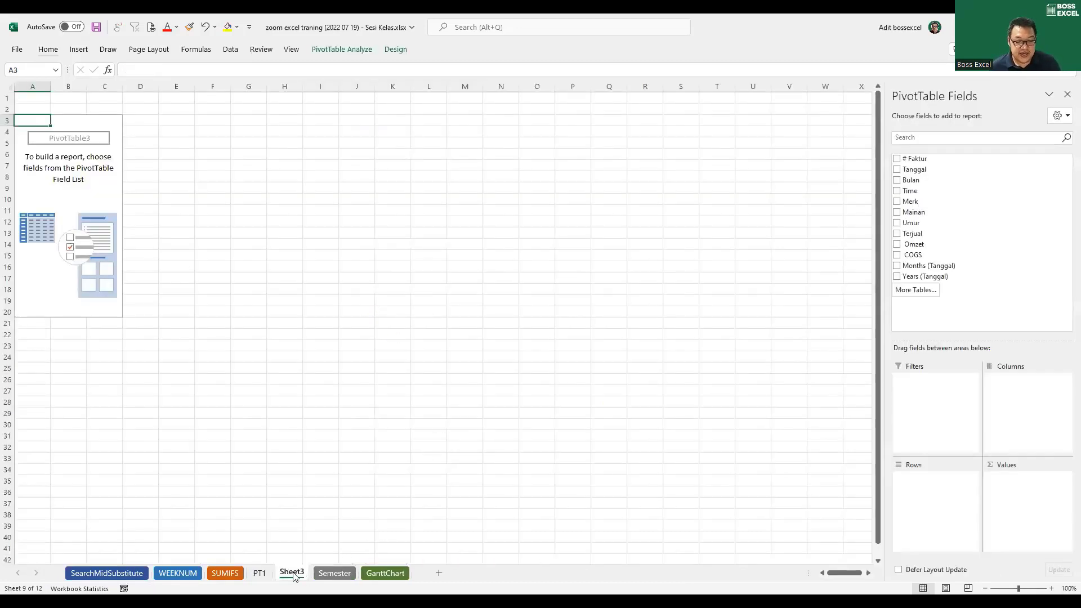
text(PT2)
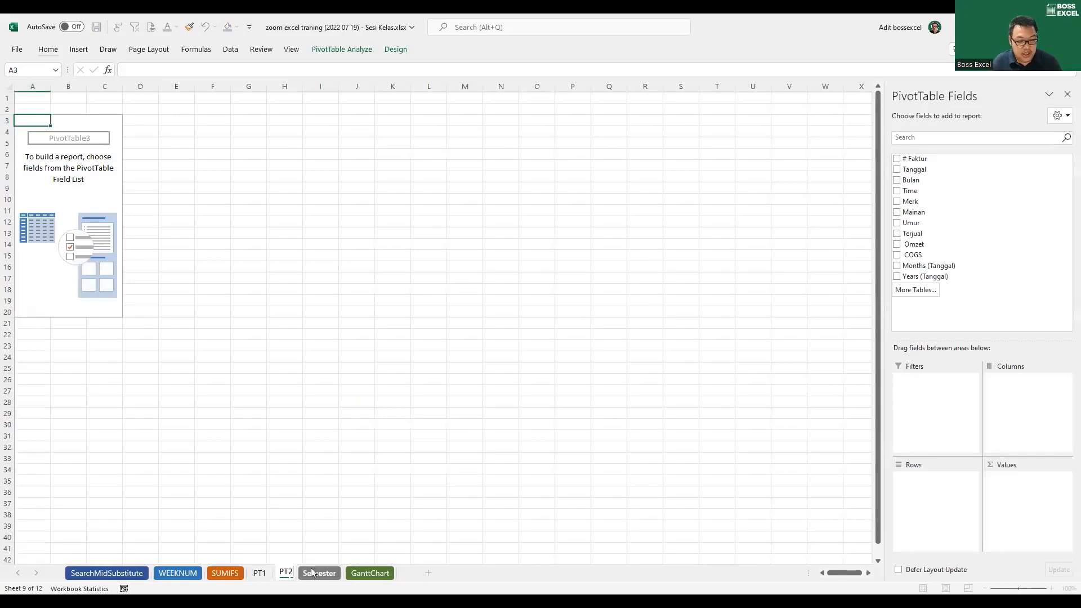
key(Return)
Add Omzet to Values and Bulan to Rows, listing months 1–12.
scroll(265, 366, up, 4)
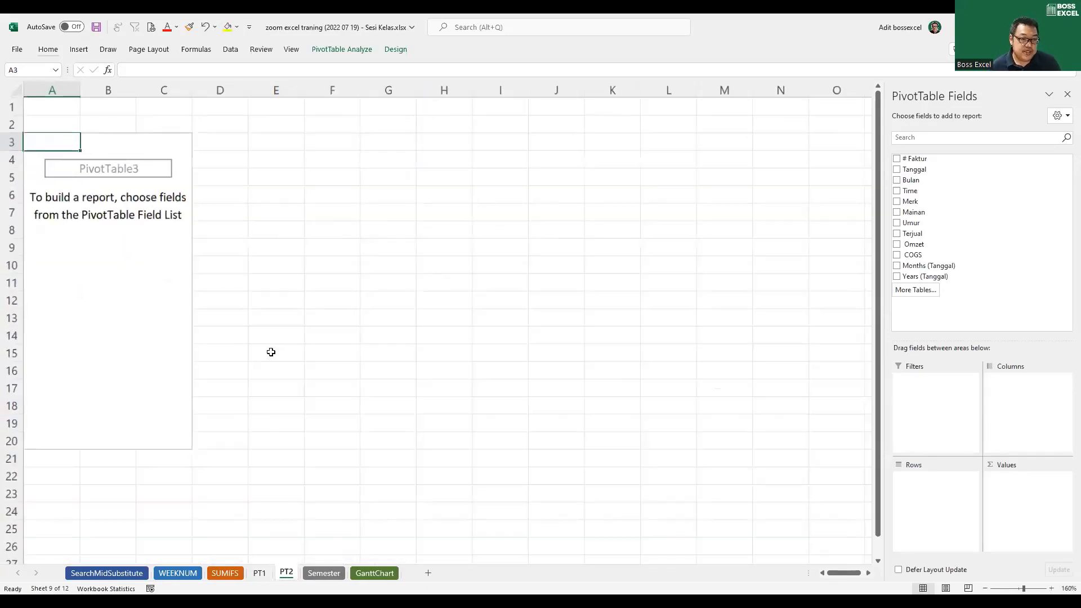
scroll(270, 352, up, 1)
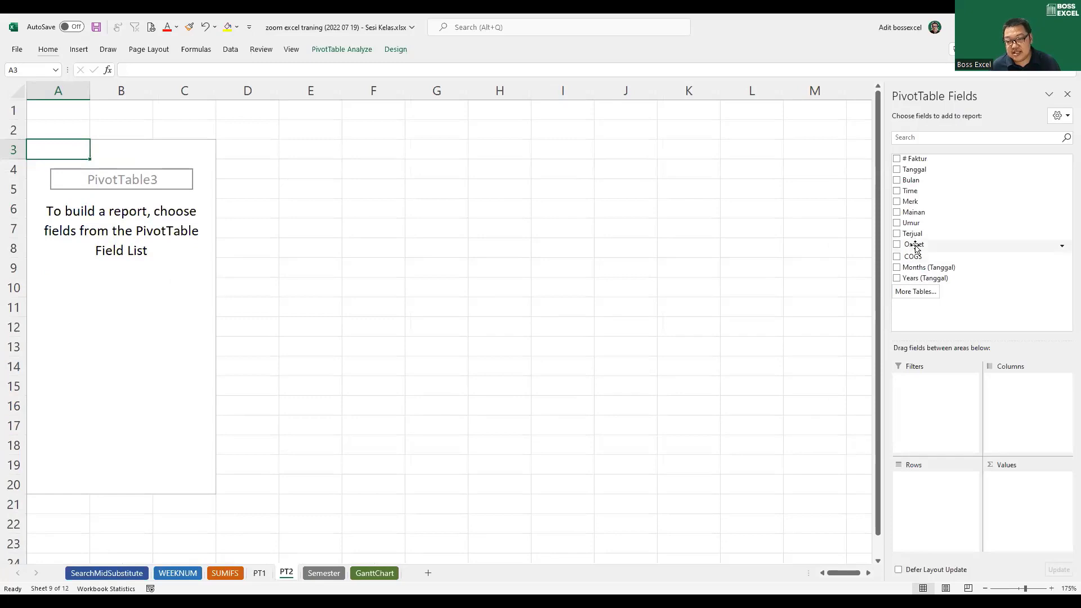
drag(914, 244, 1035, 505)
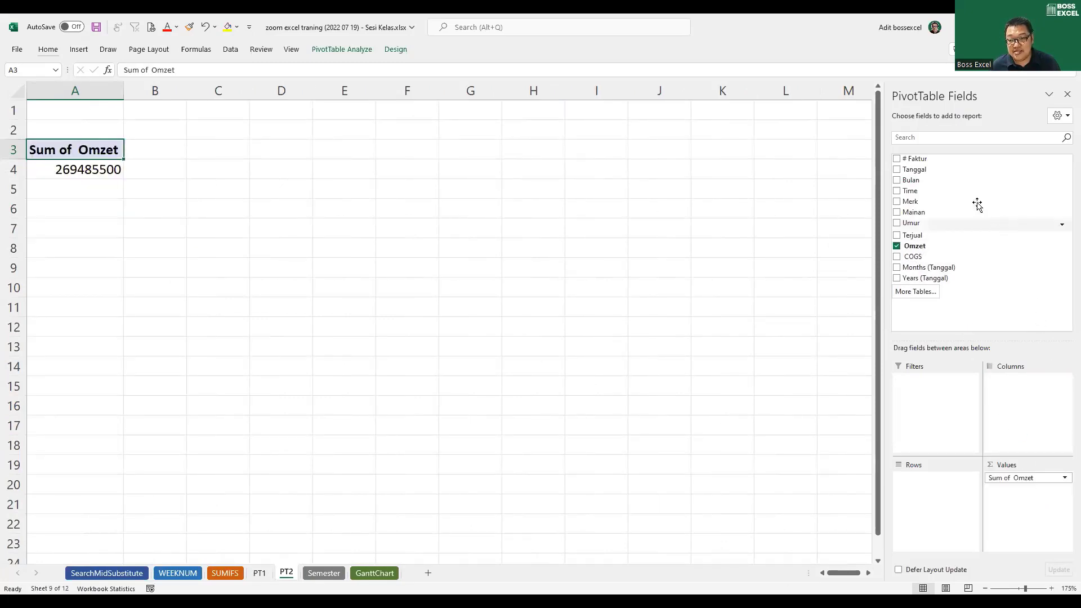
drag(916, 181, 943, 511)
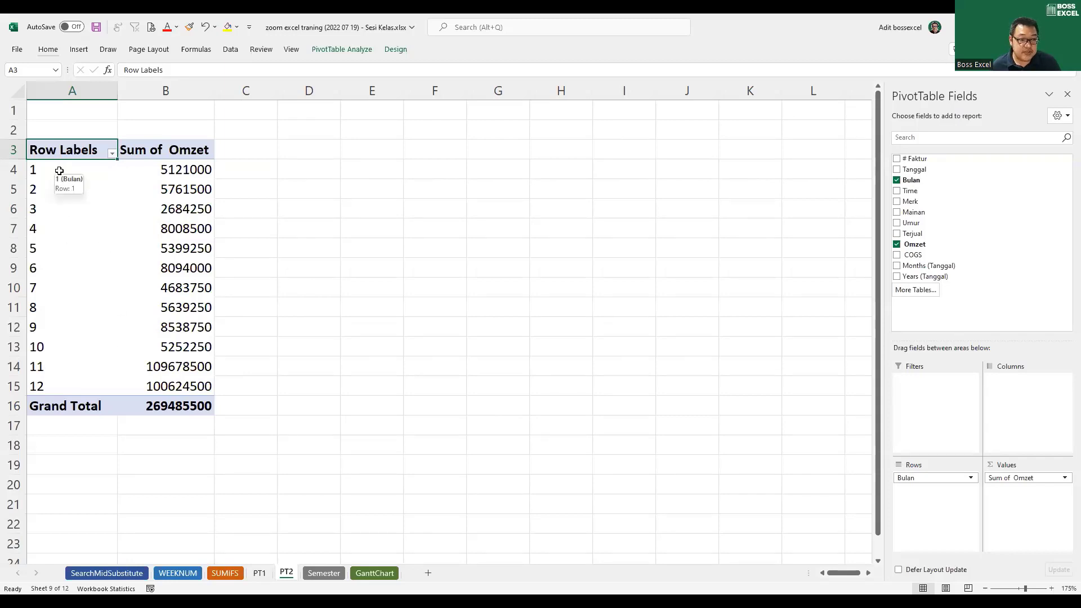
Group Bulan months 1 to 12 by 6 into bands 1-6 and 7-12.
click(59, 169)
right_click(59, 170)
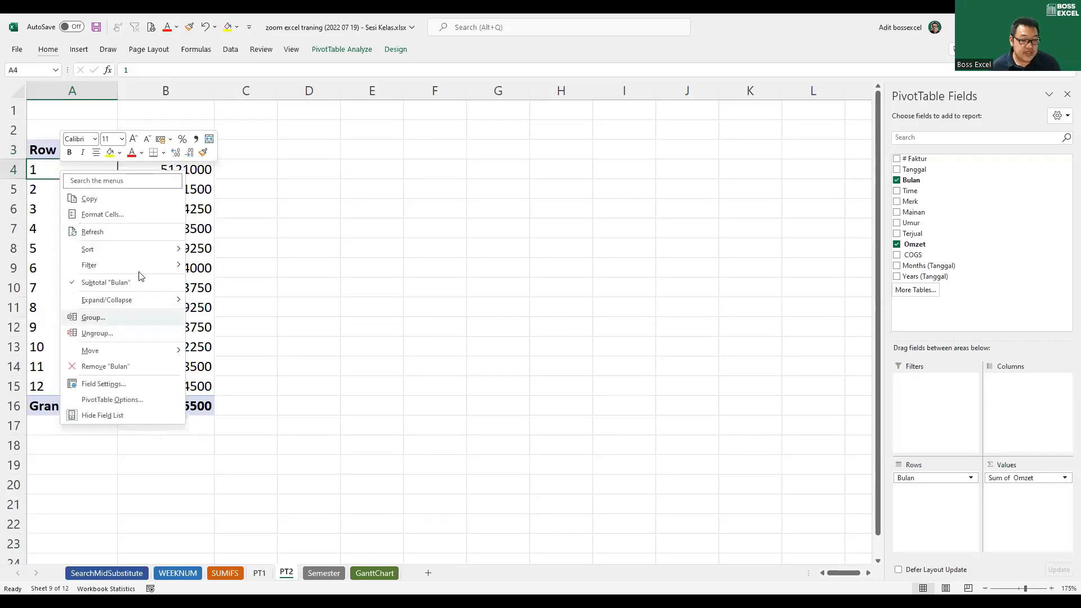
key(g)
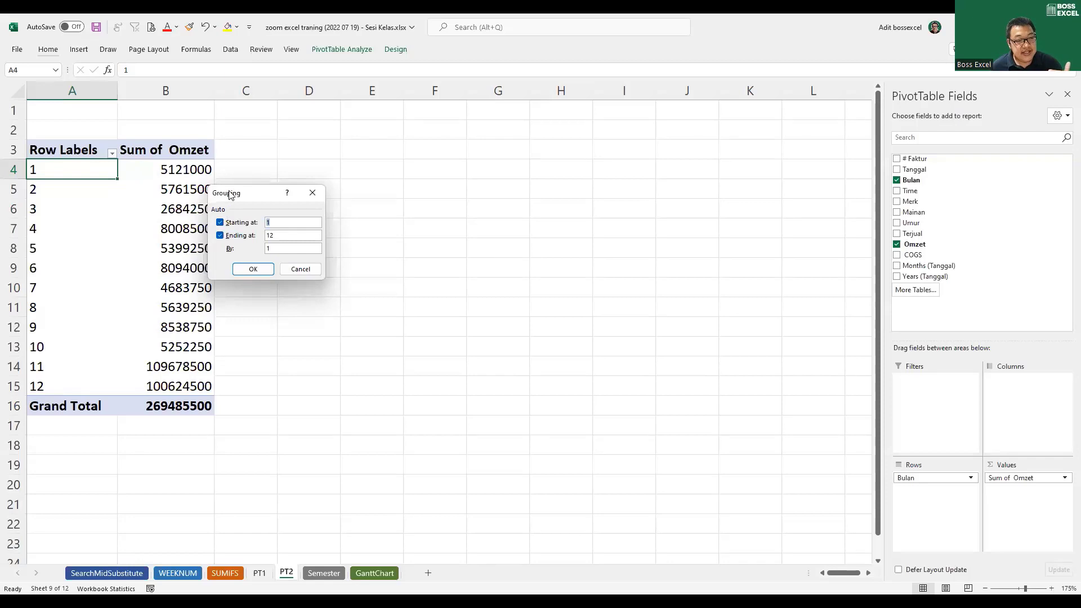
drag(229, 194, 111, 190)
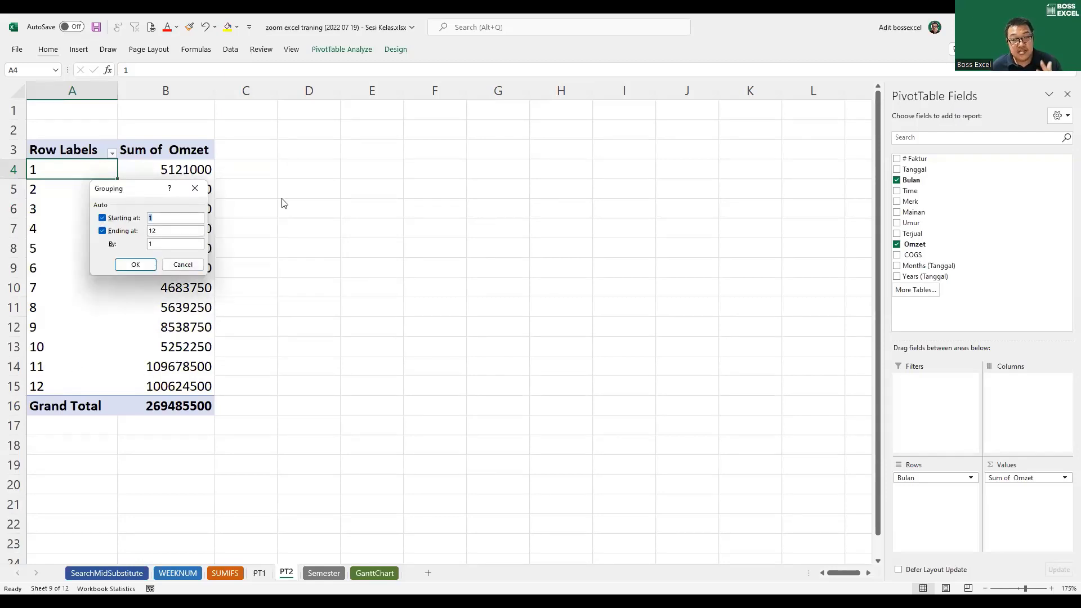
drag(131, 194, 285, 205)
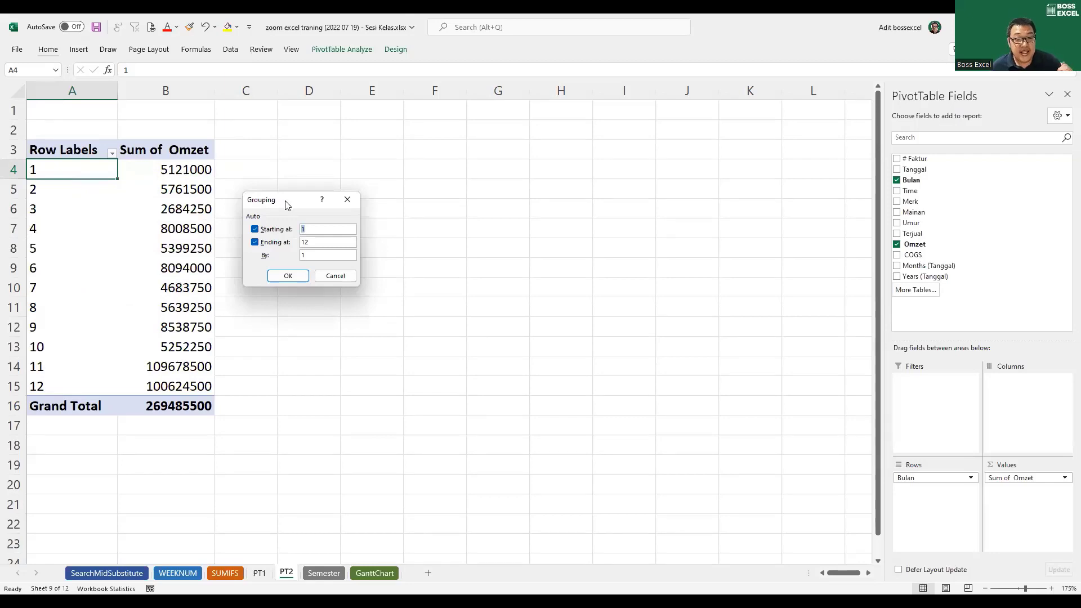
drag(288, 205, 299, 221)
click(316, 246)
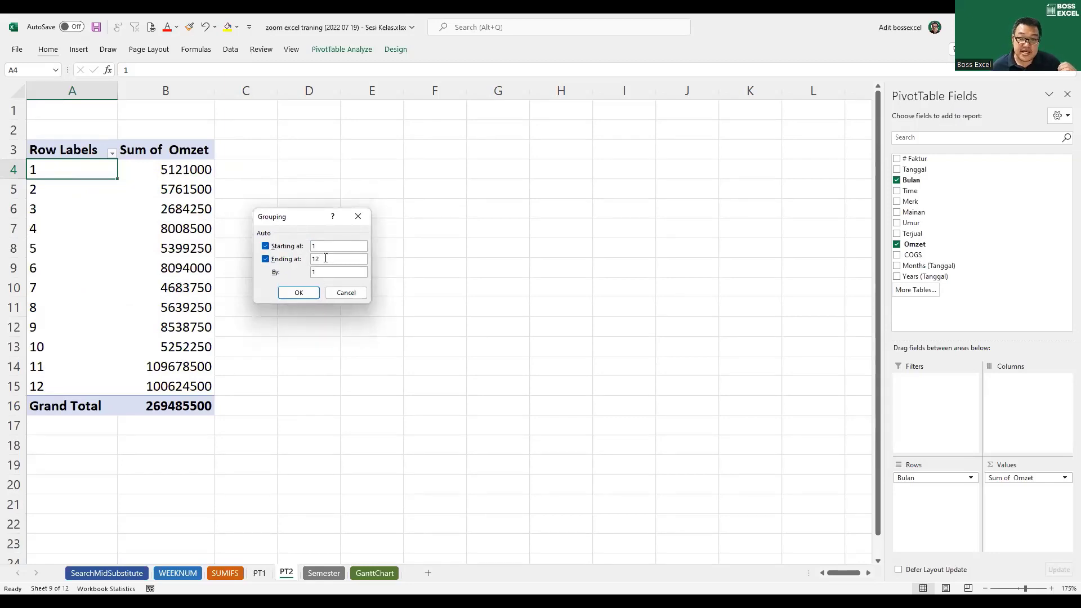
key(Tab)
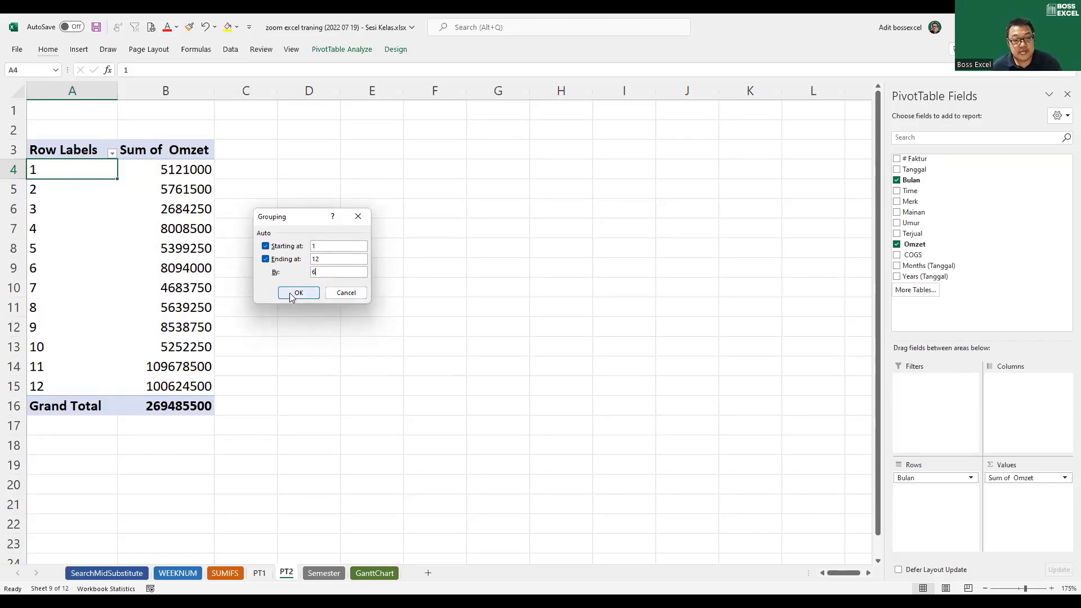
click(291, 294)
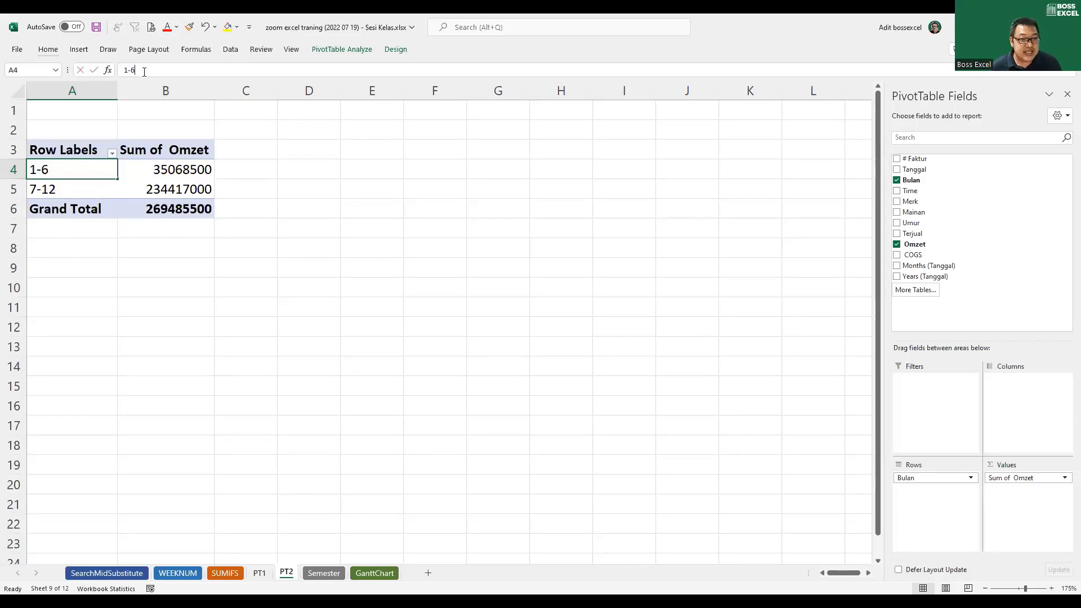
Relabel the 1-6 and 7-12 month groups as Semester 1 and Semester 2.
drag(144, 72, 123, 72)
text(Se)
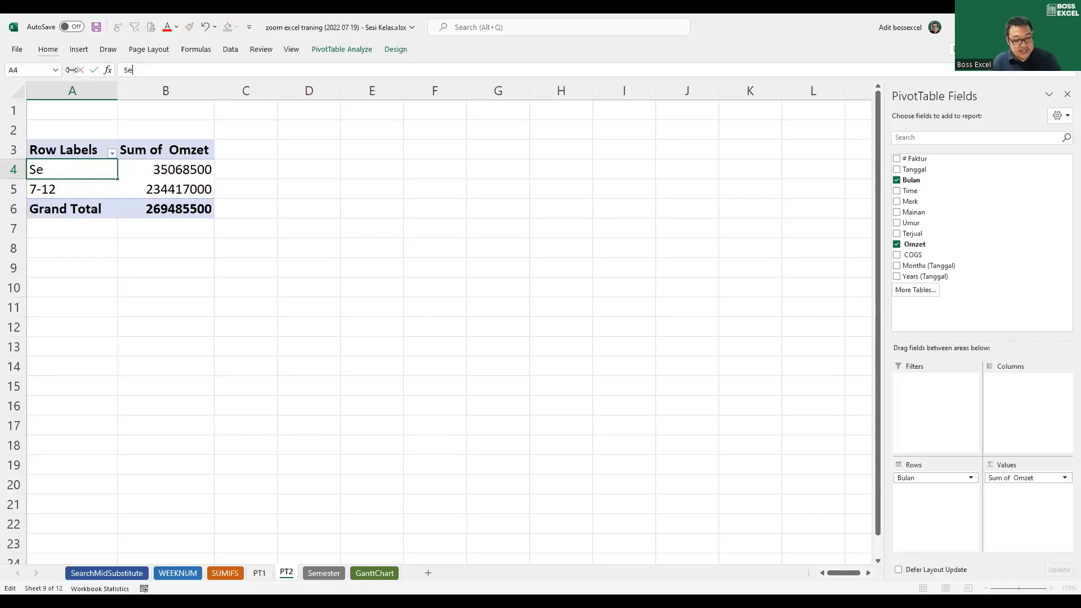
text(mester 1)
key(Return)
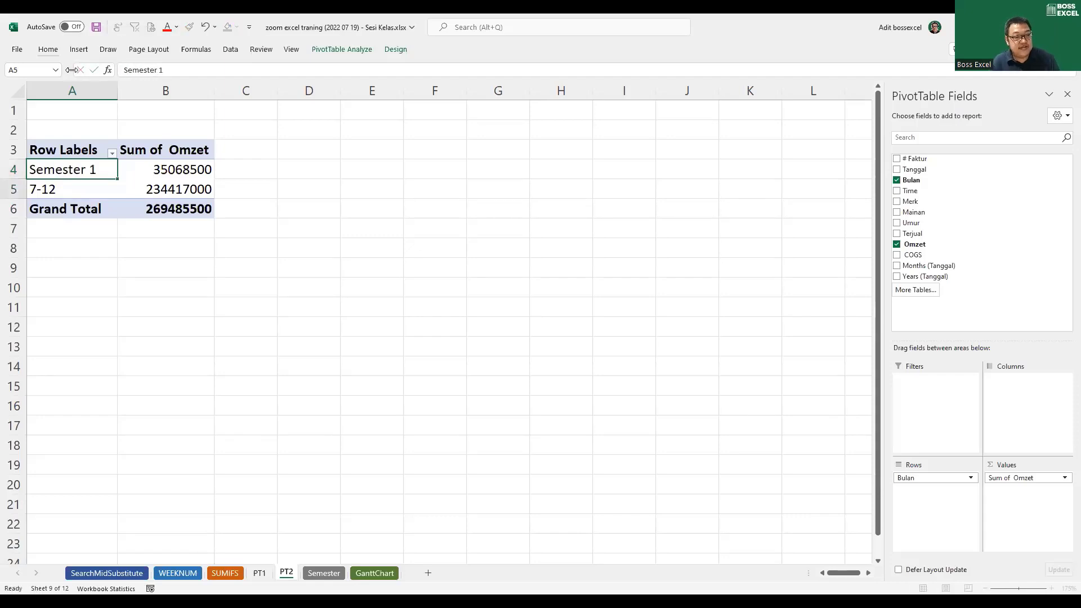
drag(139, 70, 103, 70)
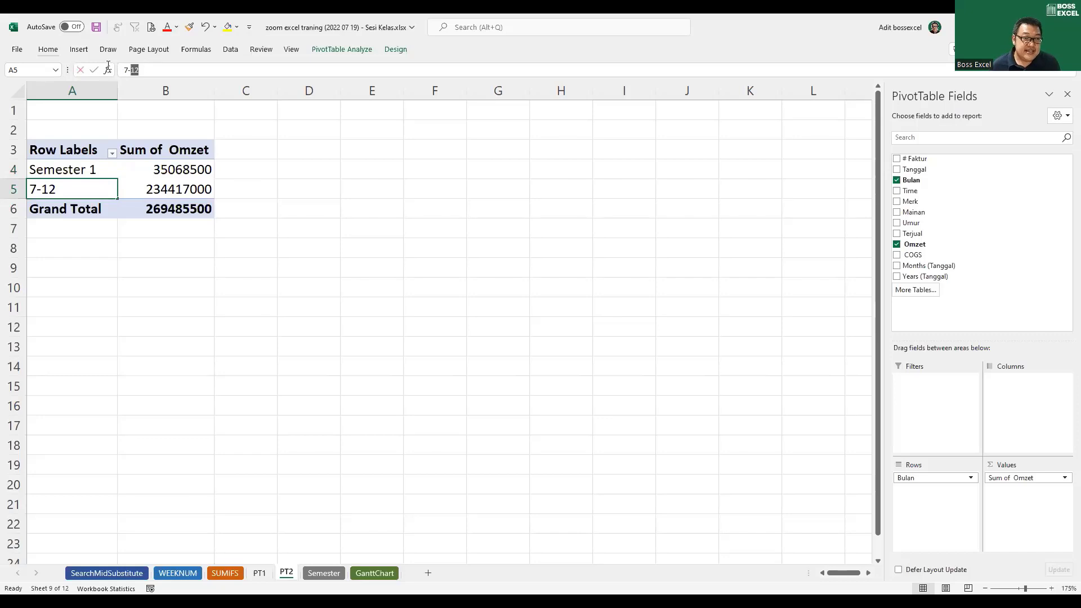
text(Semester )
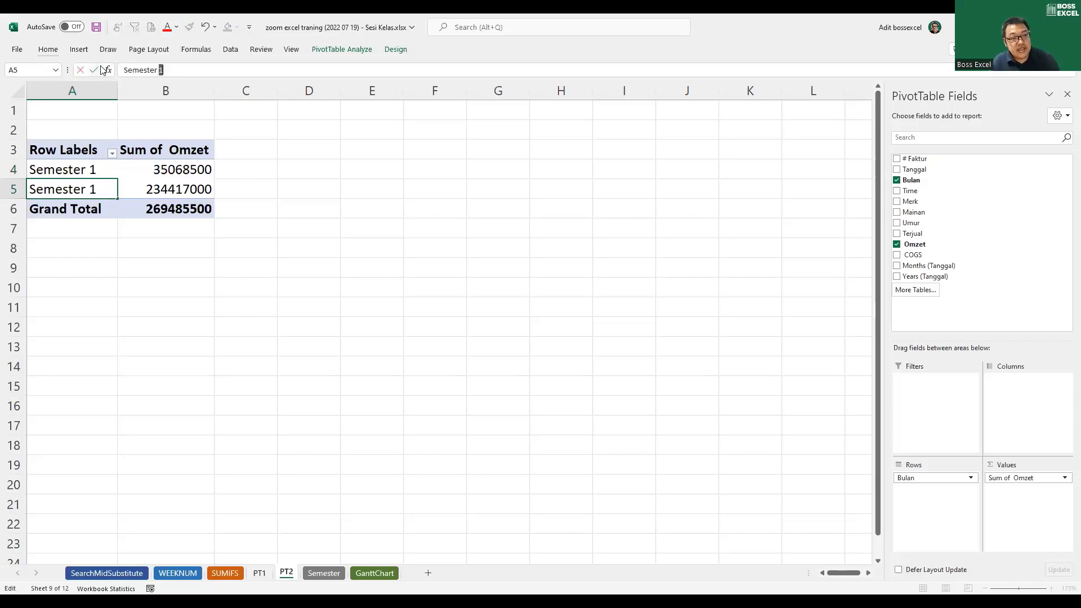
text(2)
key(Return)
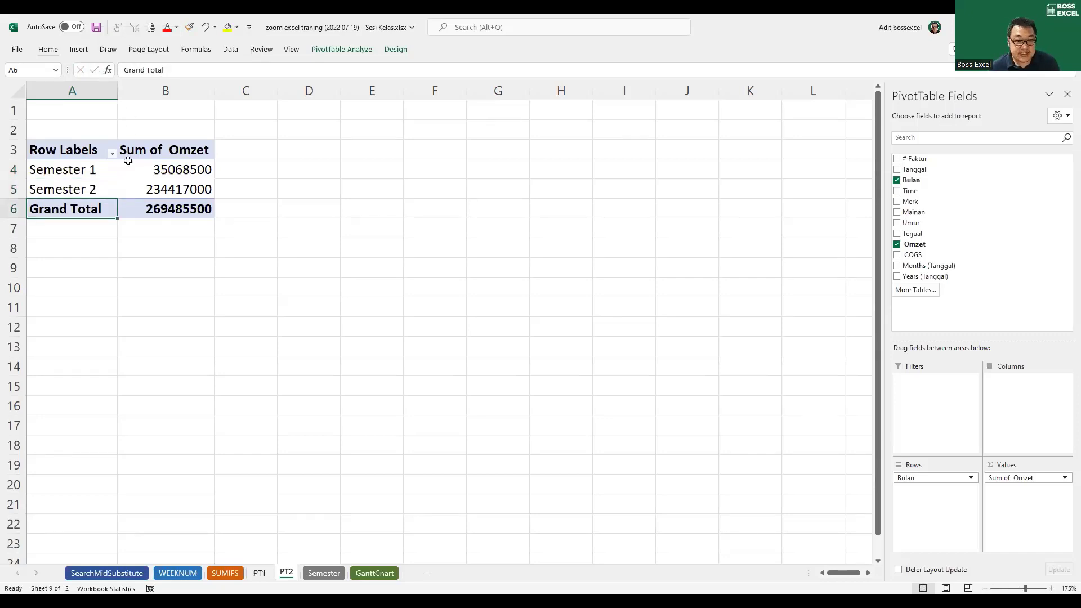
Check the Semester 1 and 2 Omzet totals, then add Years to Rows above months.
click(138, 169)
click(138, 191)
click(105, 168)
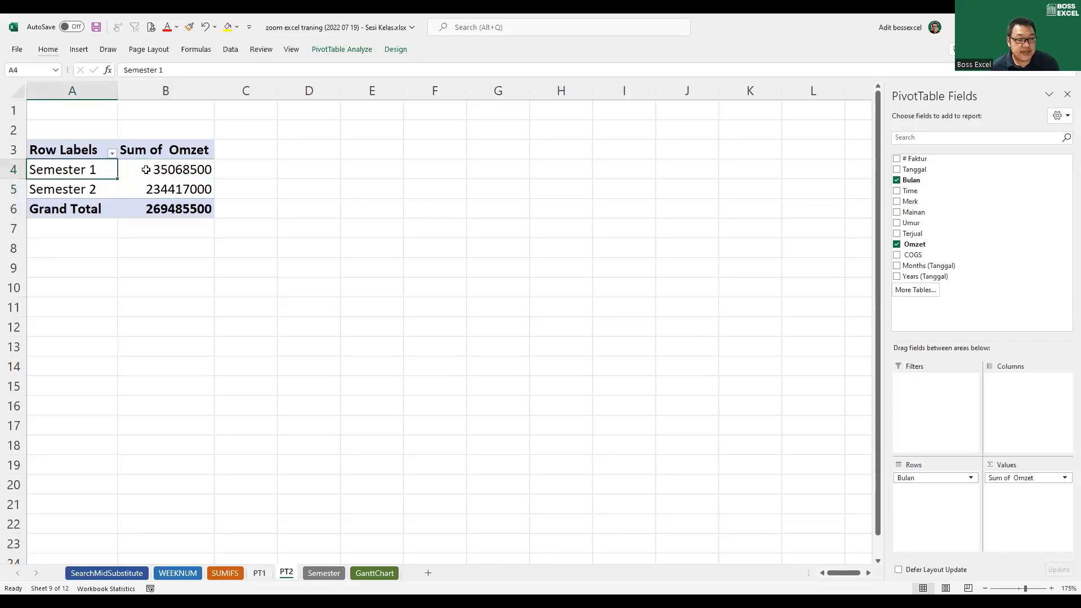
drag(113, 175, 96, 181)
click(165, 191)
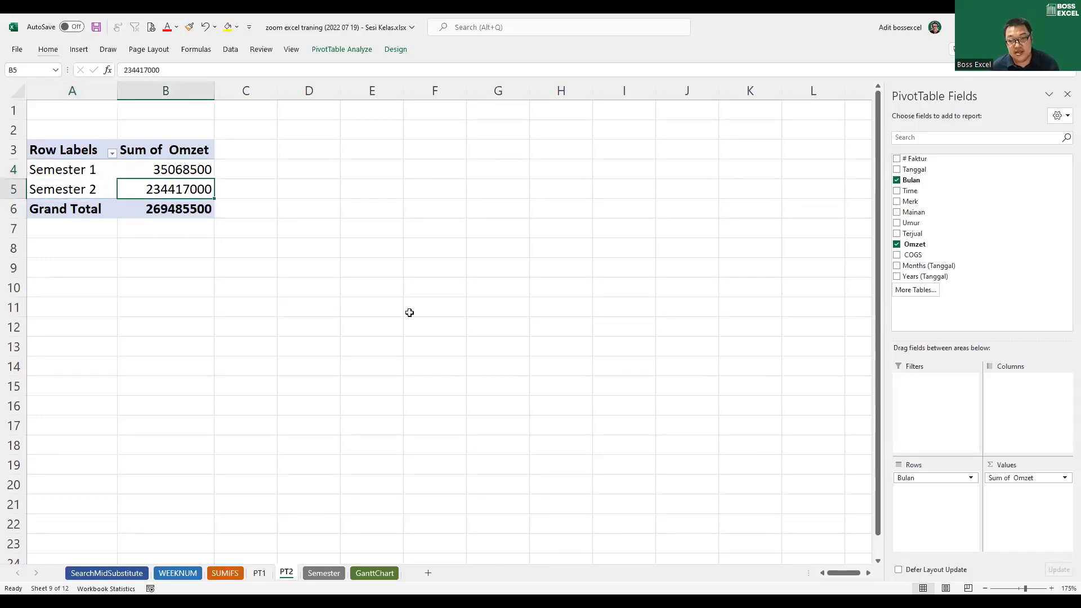
drag(923, 280, 931, 476)
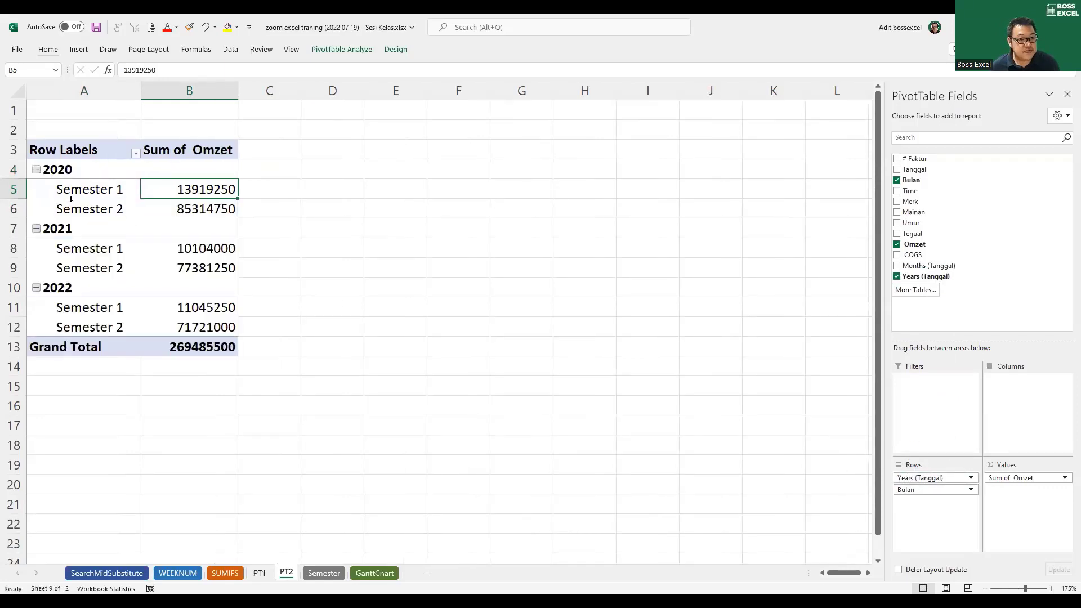
Review the 2020, 2021 and 2022 semester Omzet figures and the grand total.
drag(74, 193, 209, 200)
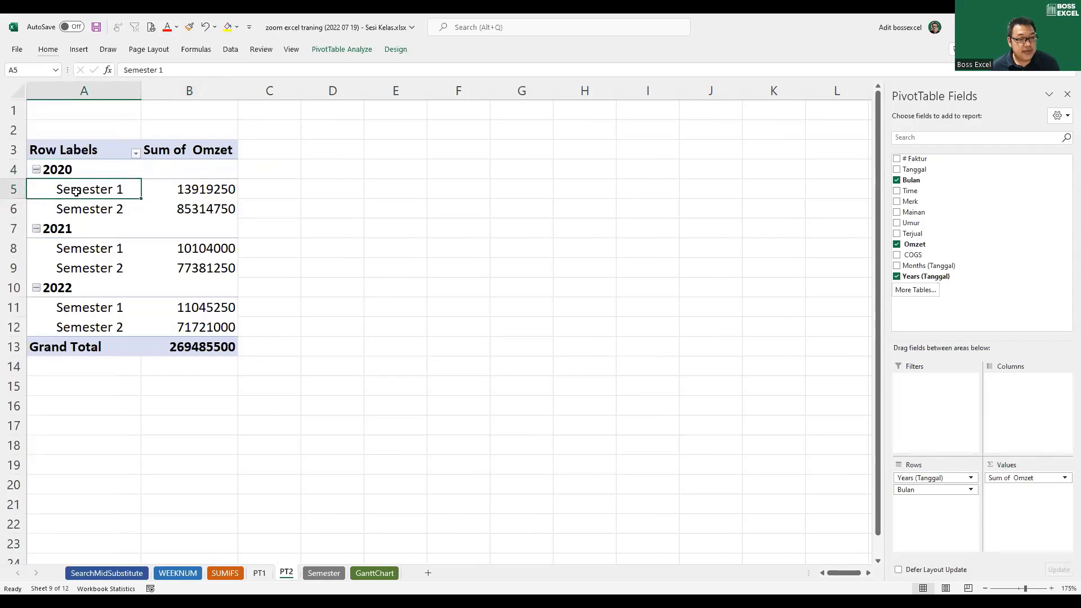
click(207, 193)
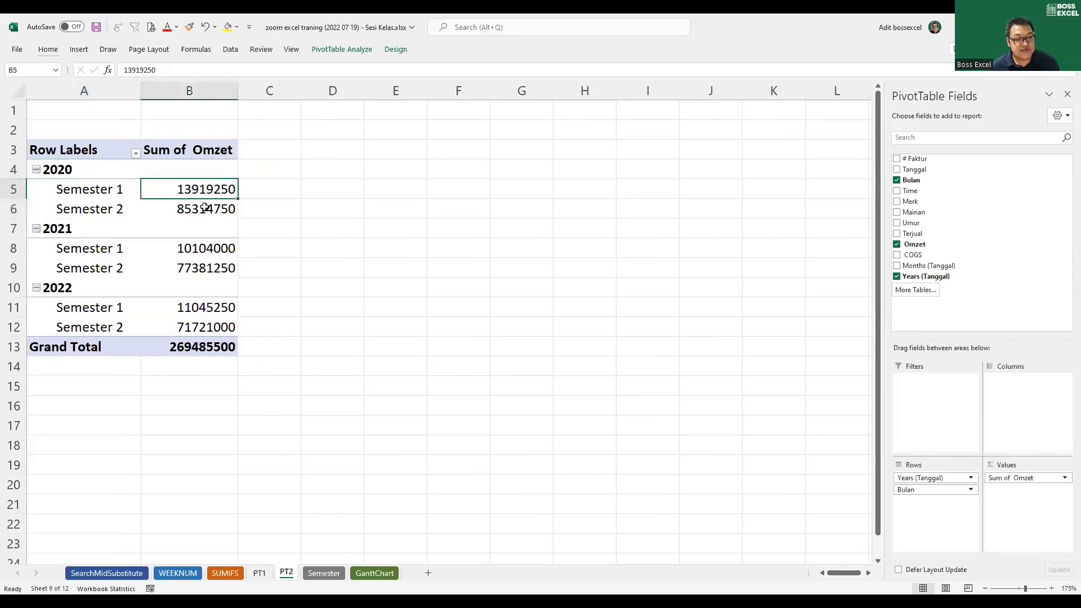
click(205, 209)
mouse_move(69, 242)
mouse_down()
mouse_move(99, 274)
mouse_move(163, 278)
mouse_up()
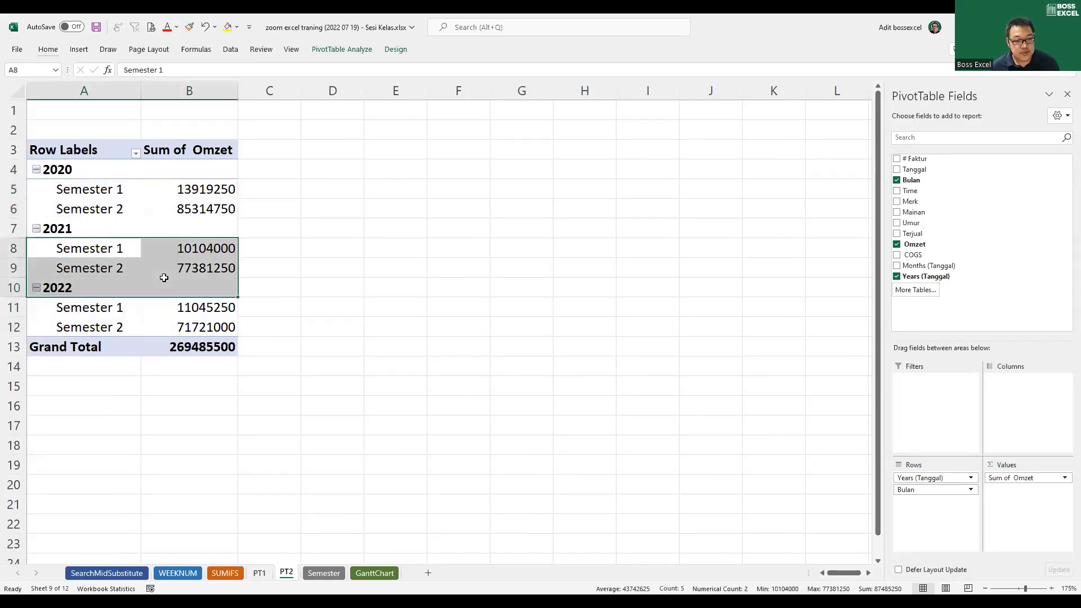
click(125, 307)
drag(157, 323, 187, 327)
click(202, 341)
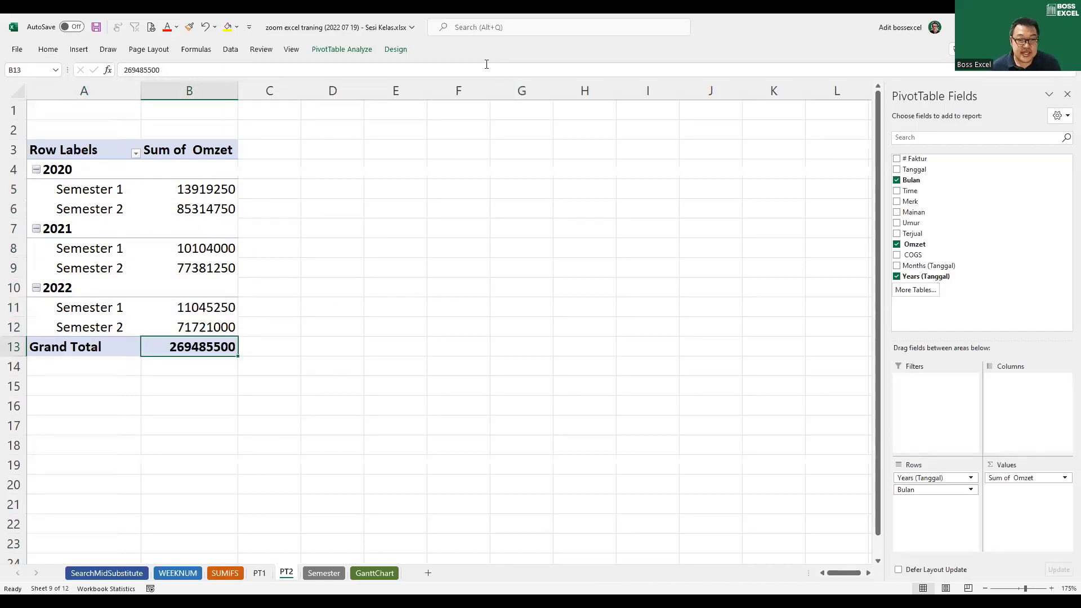
Show the pivot in tabular form and bring up number formatting for the Omzet values.
click(395, 49)
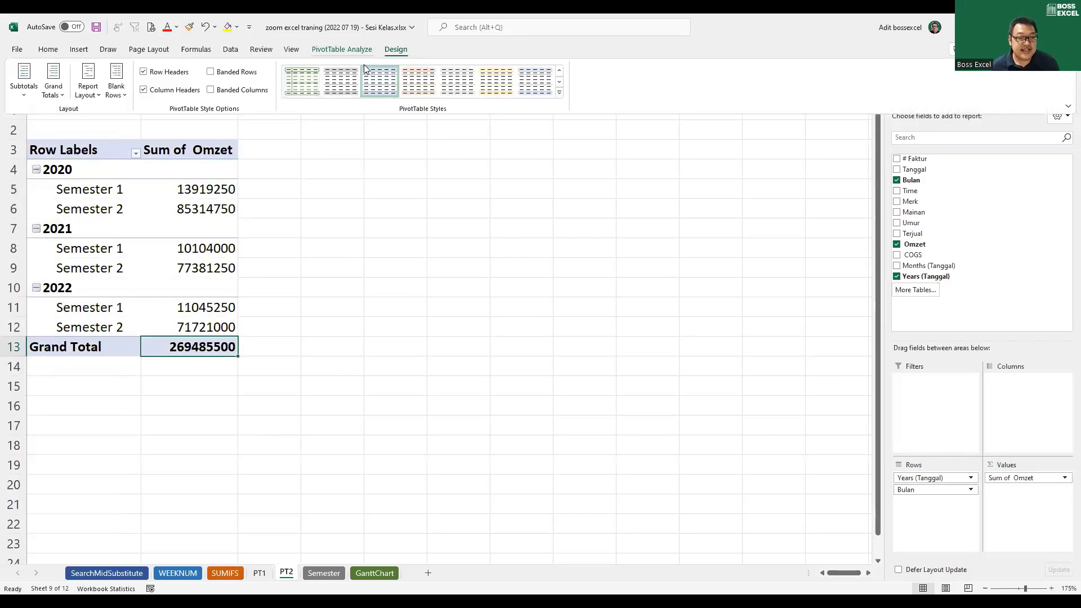
click(96, 95)
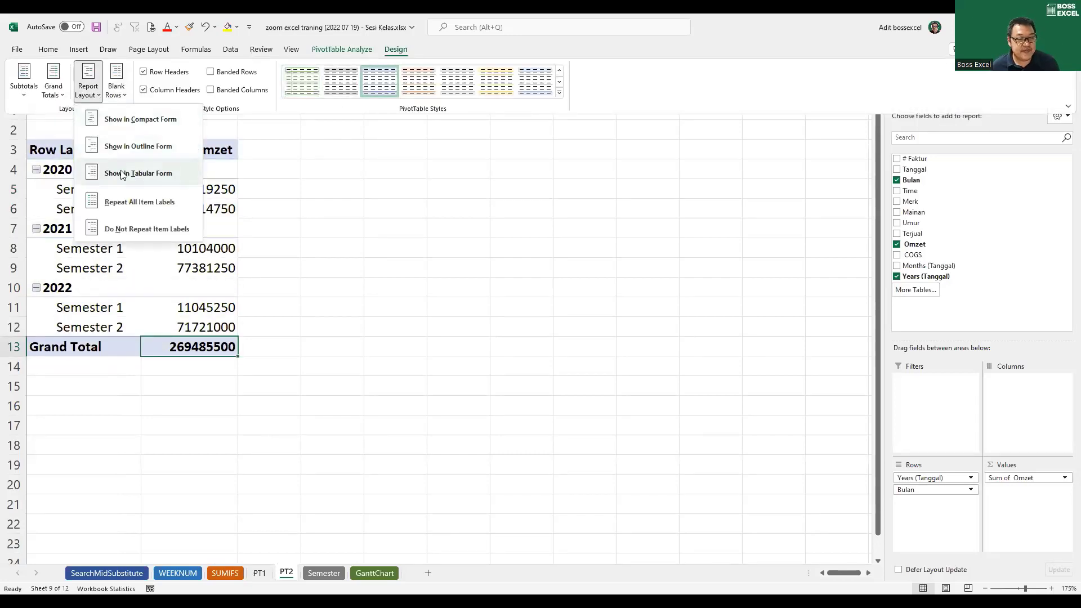
click(122, 174)
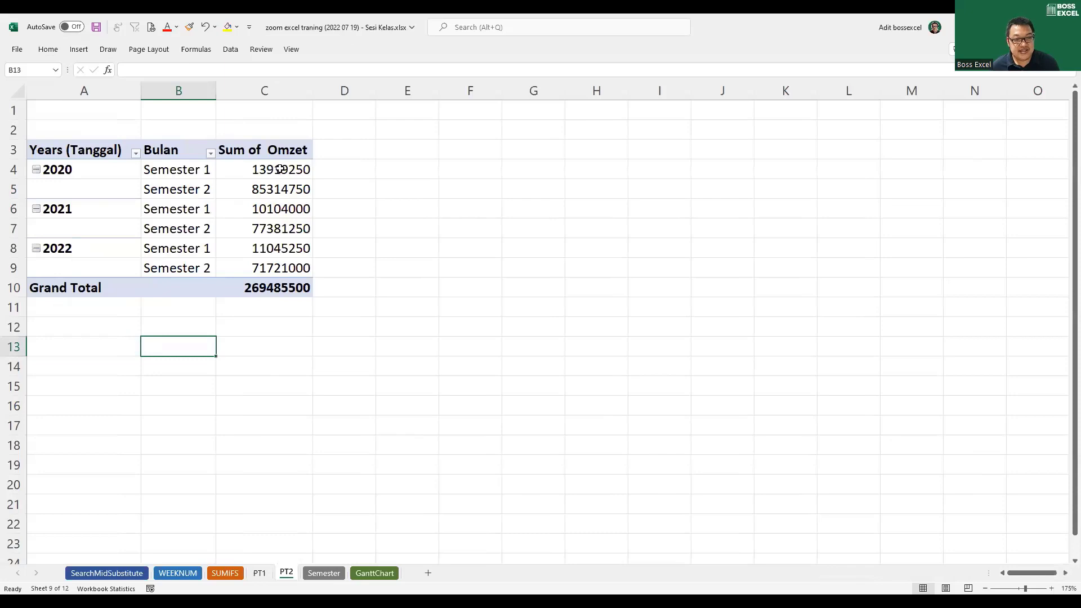
right_click(282, 169)
click(349, 229)
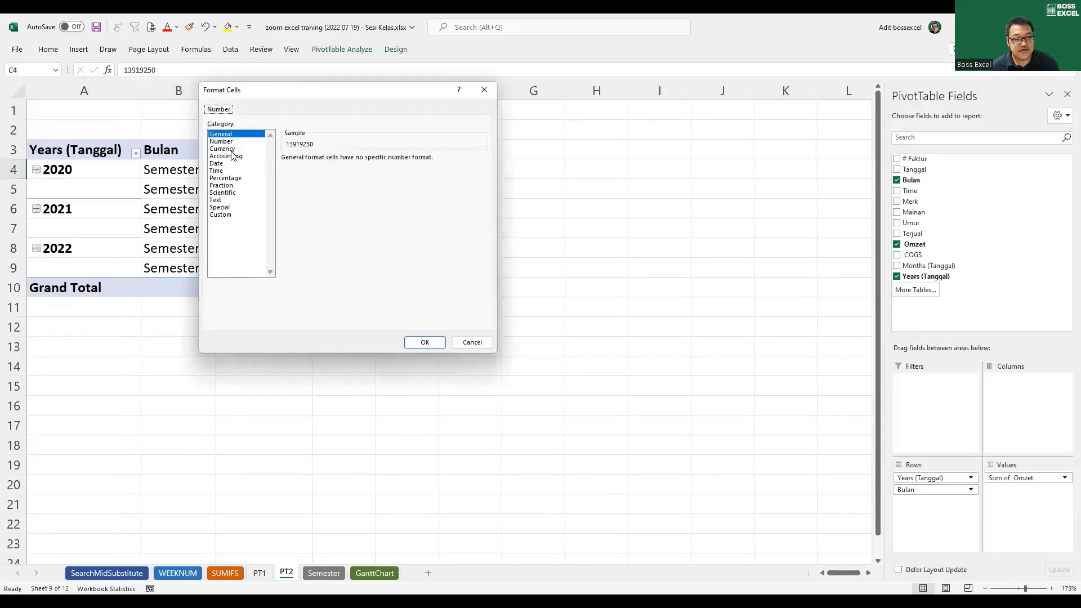
Apply Rp currency with 0 decimals to Omzet, giving a Rp269.485.500 grand total.
click(425, 341)
click(533, 228)
ctrl+scroll(365, 328, up, 2)
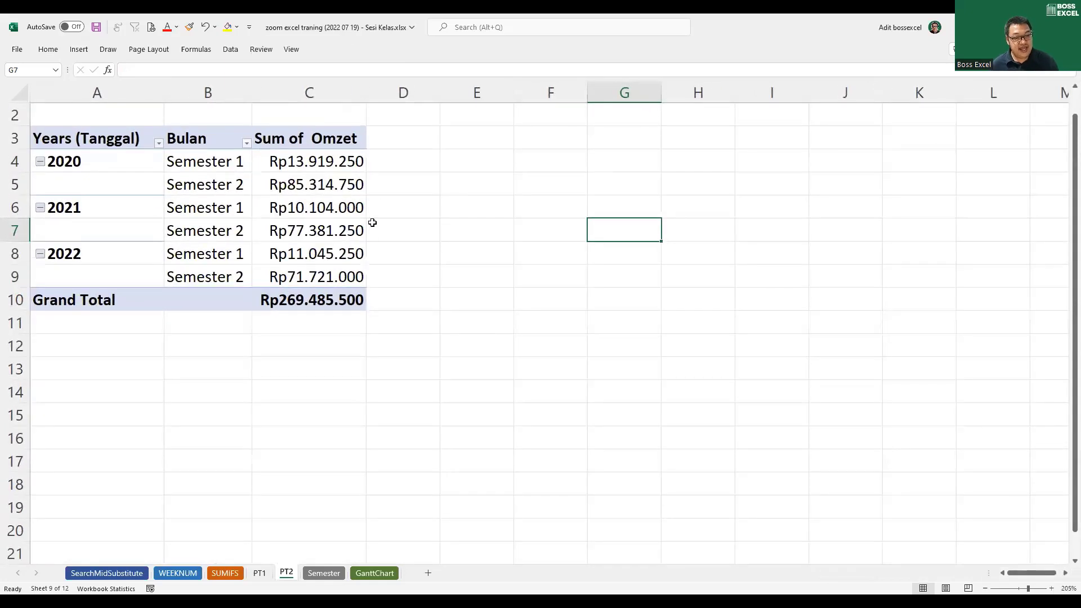